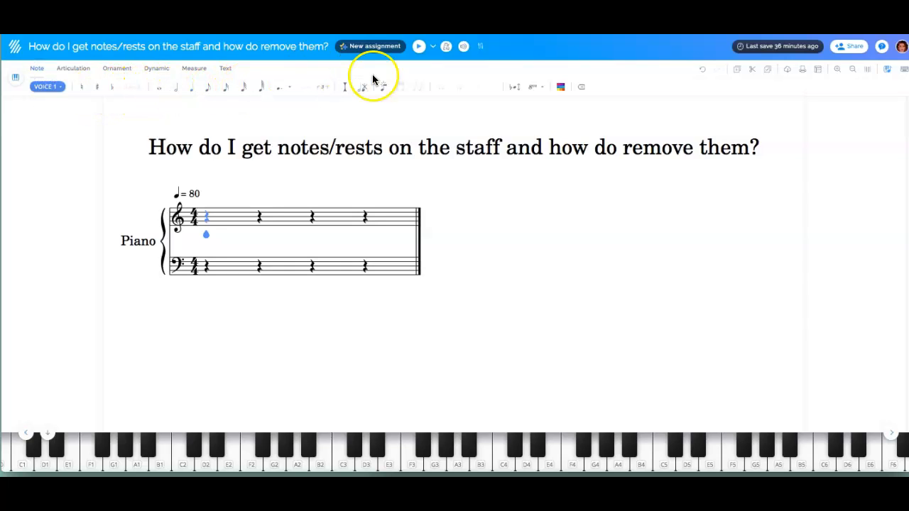
Compare the measure tools with the note tools, toggling the note input cursor on and off.
{"action": "left_click", "coordinate": [196, 70]}
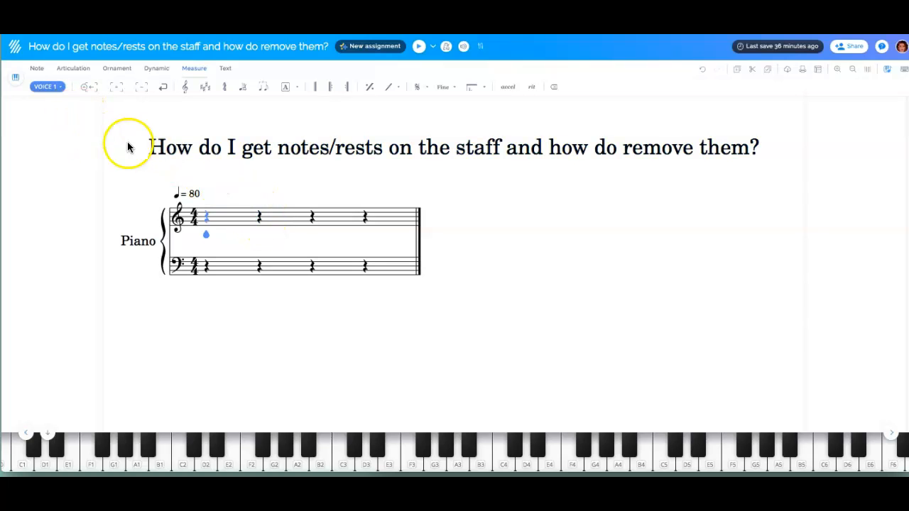
{"action": "left_click", "coordinate": [37, 70]}
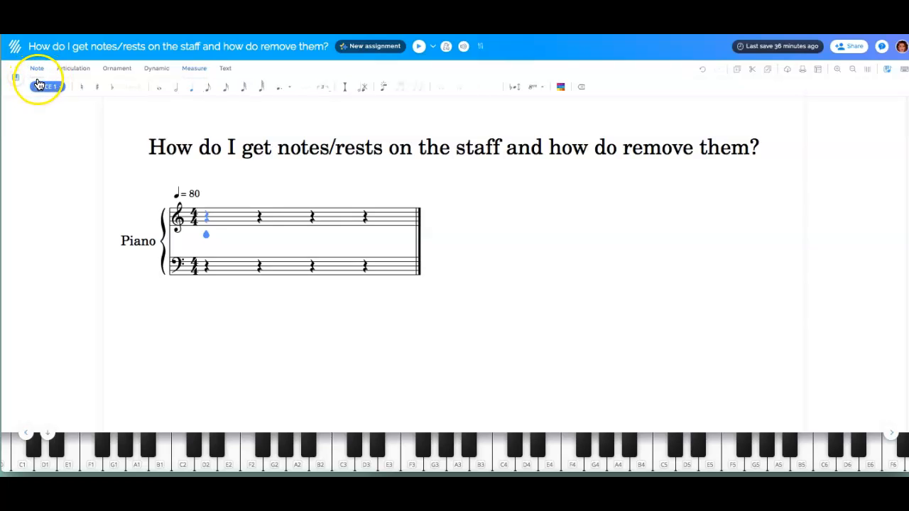
{"action": "key", "text": "n"}
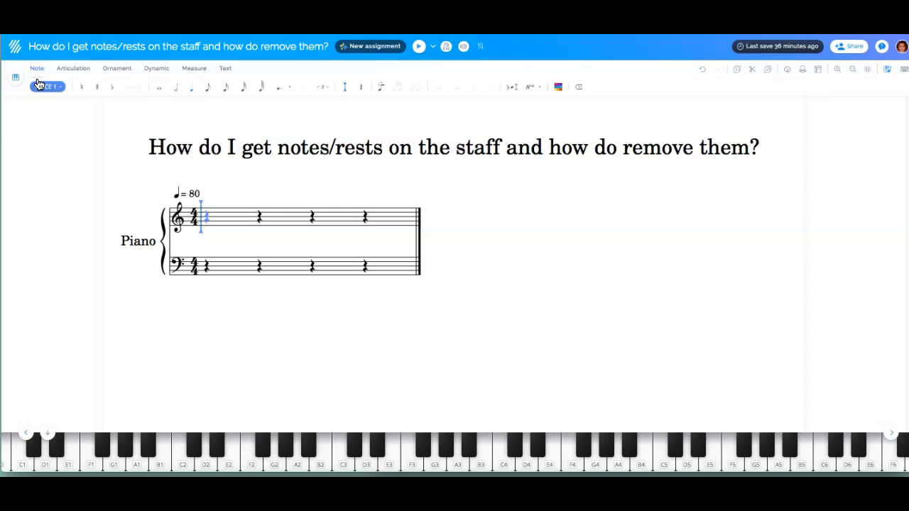
{"action": "key", "text": "n"}
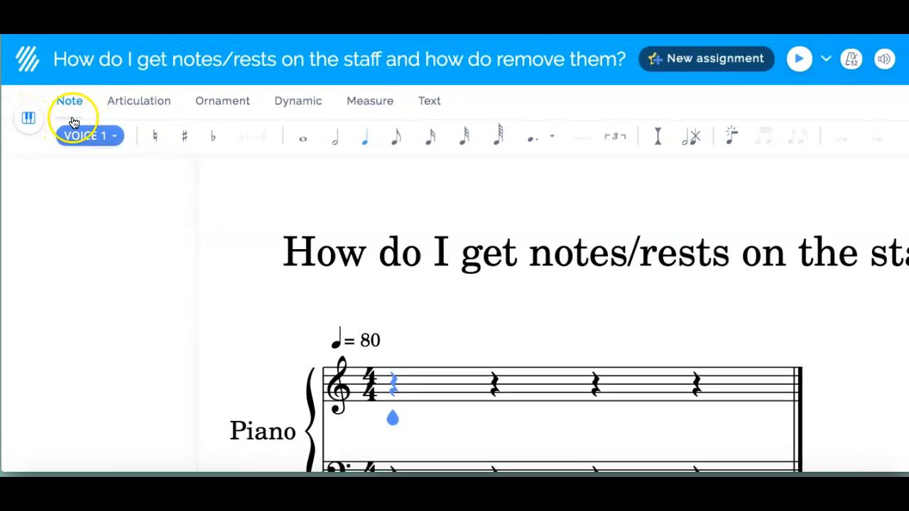
{"action": "left_click", "coordinate": [372, 105]}
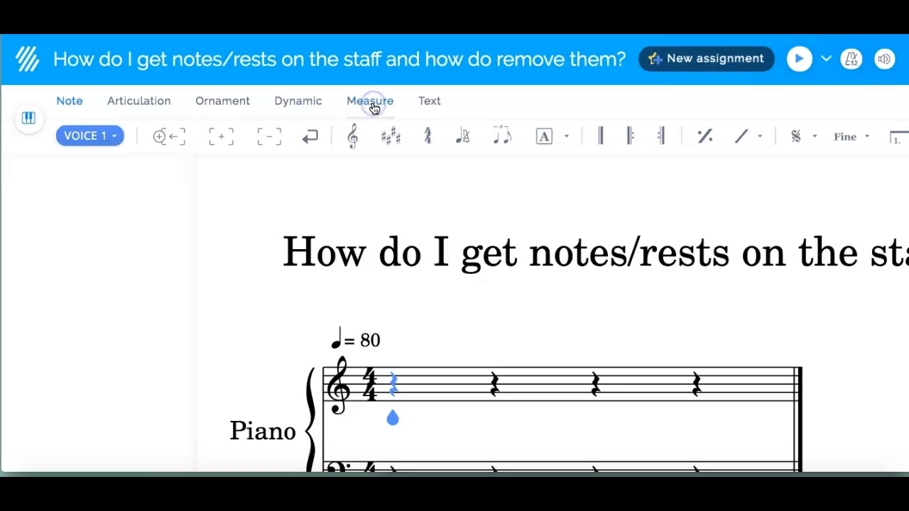
{"action": "left_click", "coordinate": [70, 107]}
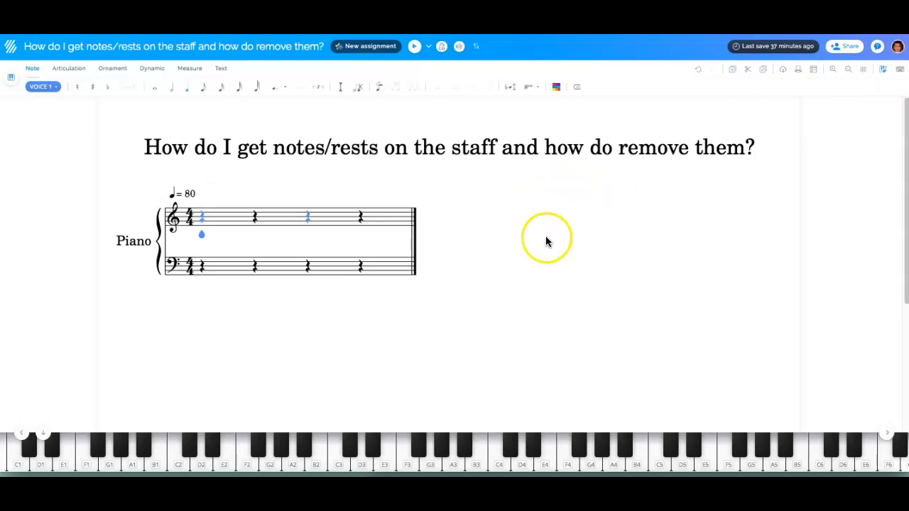
Try several zoom levels and leave the score slightly enlarged so the whole title and the piano measure fit.
{"action": "left_click", "coordinate": [833, 71]}
{"action": "left_click", "coordinate": [833, 71]}
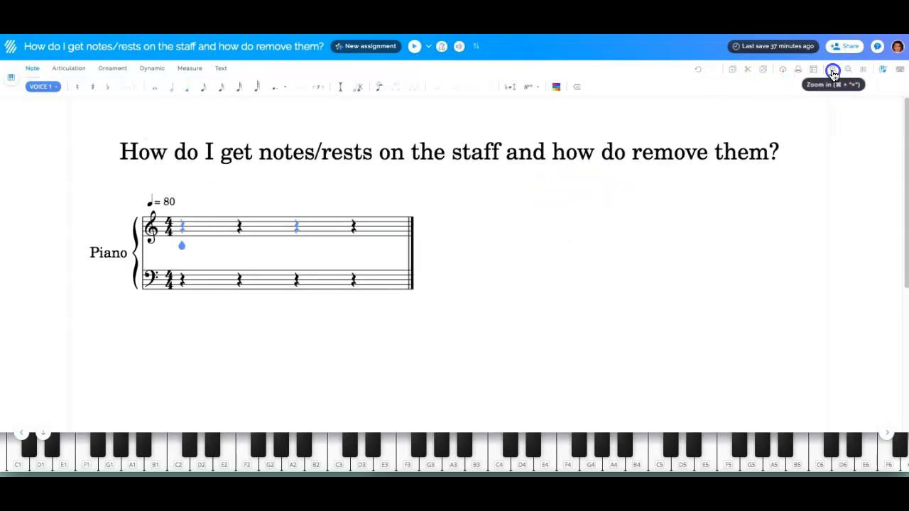
{"action": "left_click", "coordinate": [833, 71]}
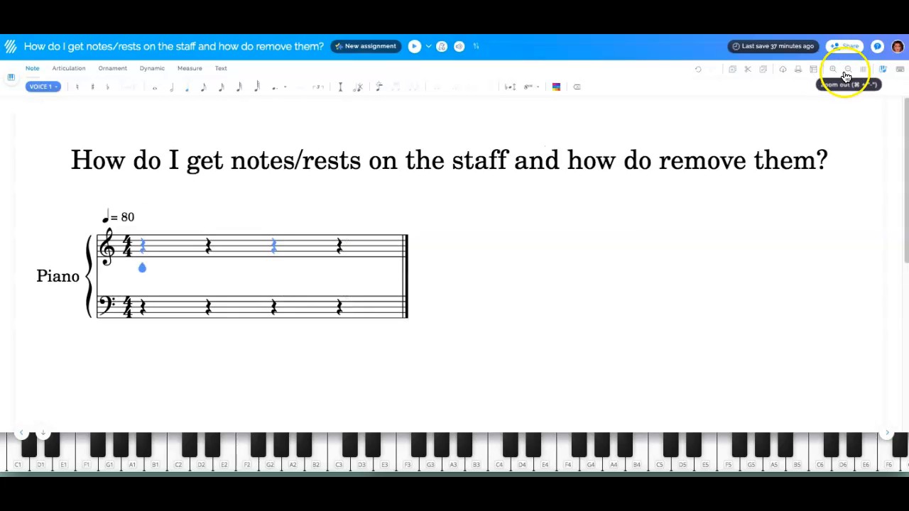
{"action": "left_click", "coordinate": [848, 70]}
{"action": "left_click", "coordinate": [847, 70]}
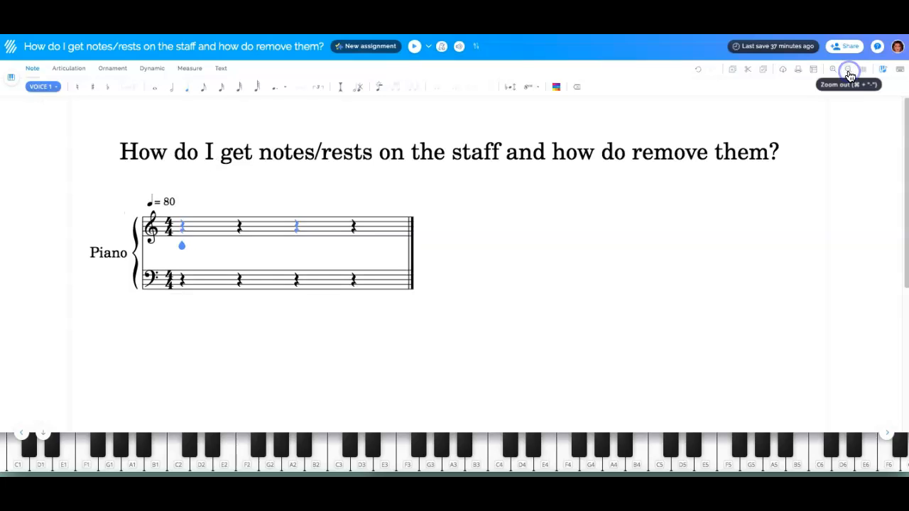
{"action": "left_click", "coordinate": [848, 70]}
{"action": "left_click", "coordinate": [847, 70]}
{"action": "left_click", "coordinate": [848, 69]}
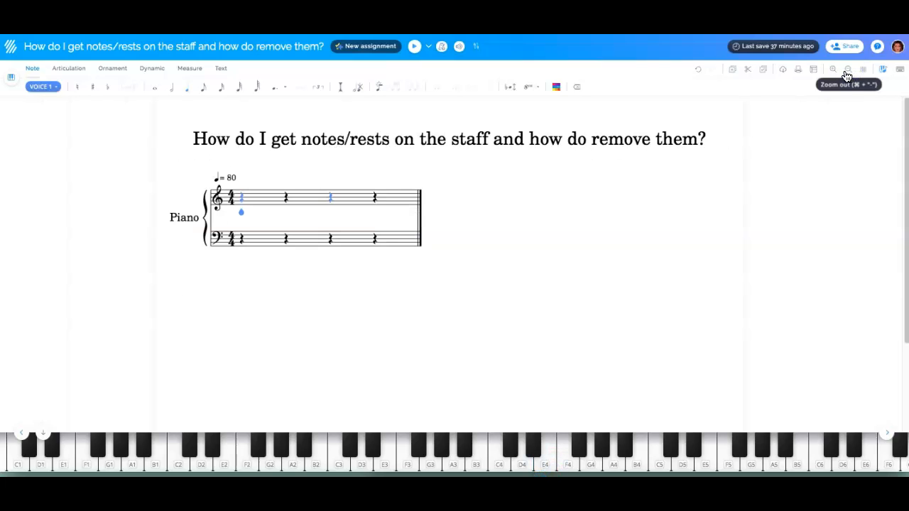
{"action": "left_click", "coordinate": [831, 71]}
{"action": "left_click", "coordinate": [833, 71]}
{"action": "left_click", "coordinate": [832, 71]}
{"action": "left_click", "coordinate": [832, 71]}
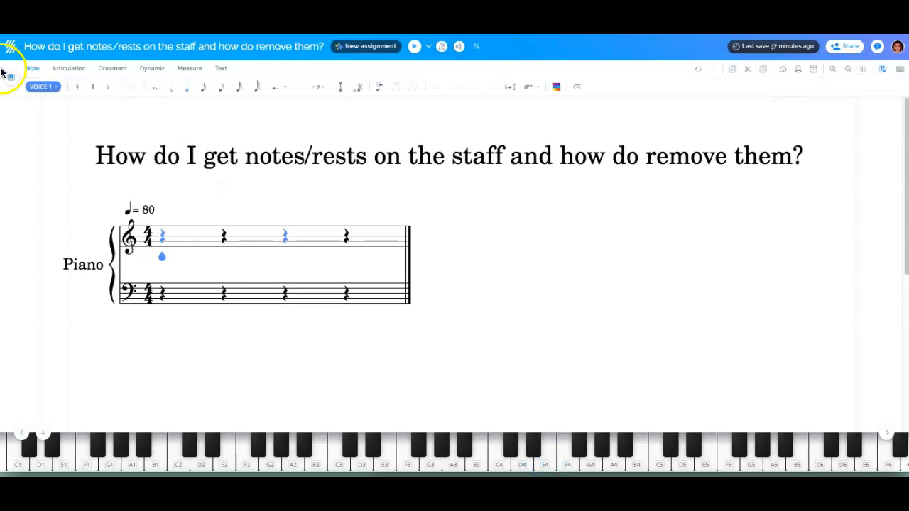
Check the measure tools, return to the note tools, and switch the staff cursor between the vertical line and droplet modes.
{"action": "left_click", "coordinate": [193, 70]}
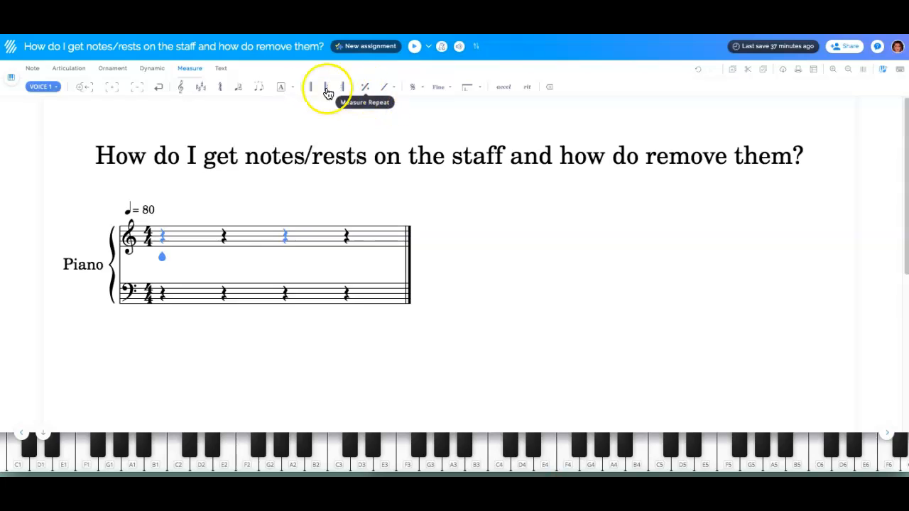
{"action": "left_click", "coordinate": [32, 68]}
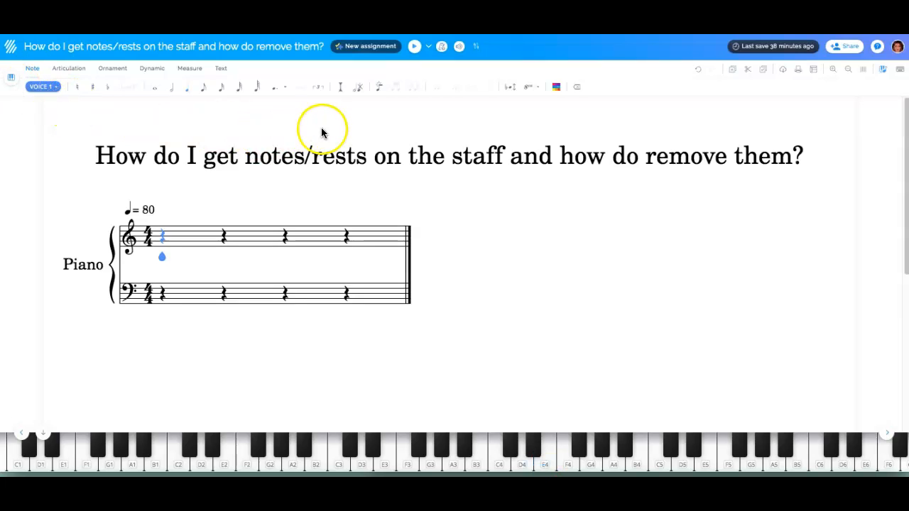
{"action": "left_click", "coordinate": [341, 89]}
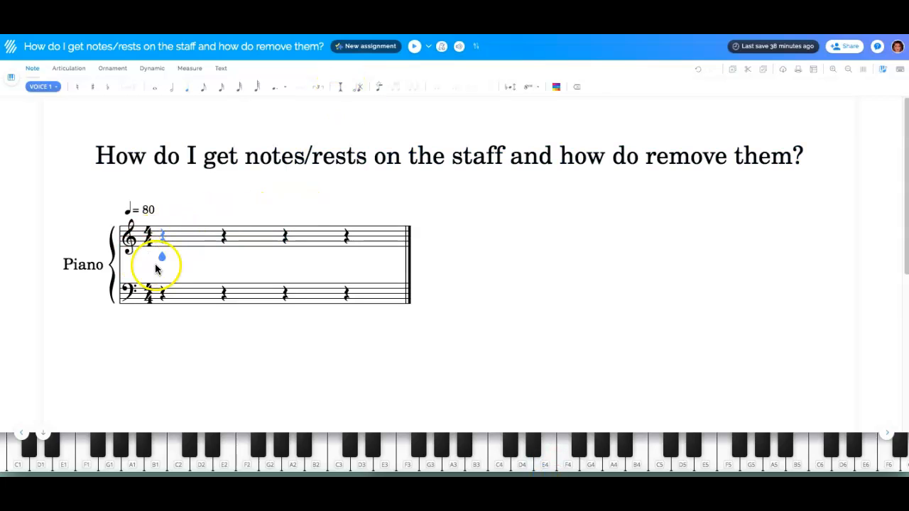
{"action": "left_click", "coordinate": [341, 92]}
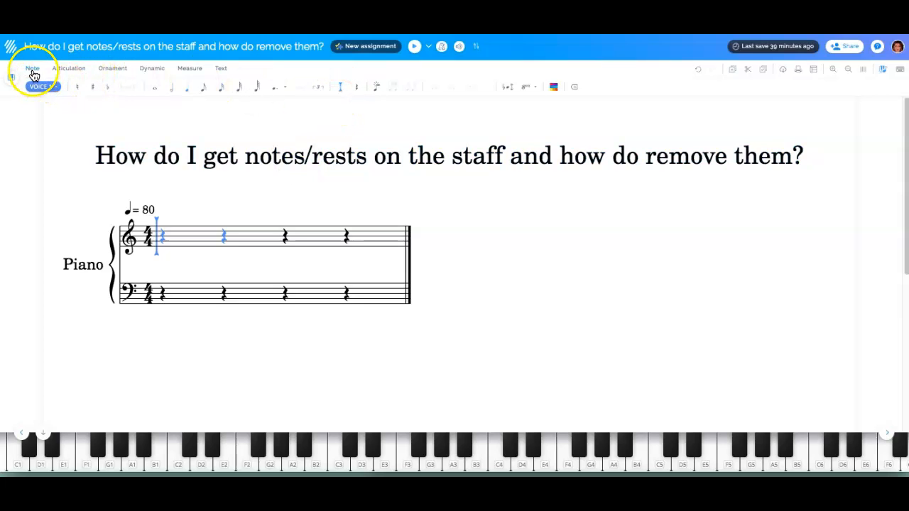
{"action": "left_click", "coordinate": [340, 88]}
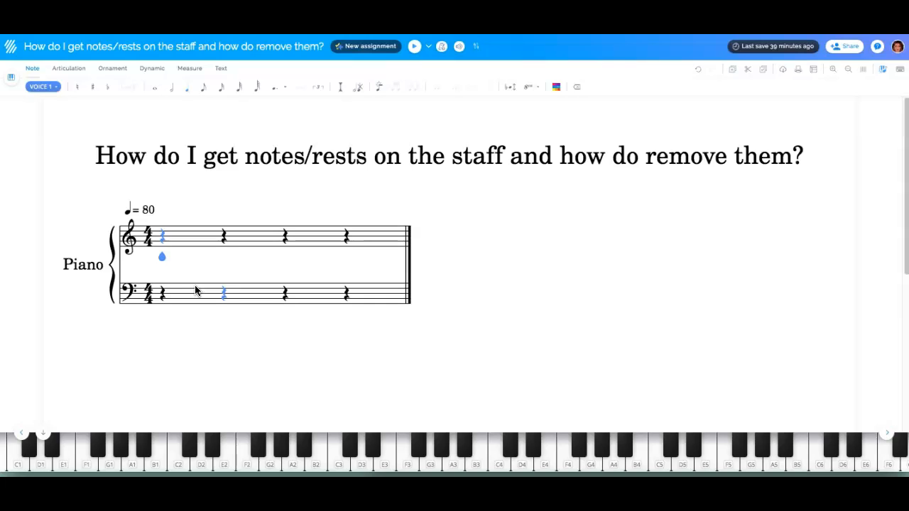
Move the note cursor forward across the treble staff's quarter rests and back to the first beat.
{"action": "left_click", "coordinate": [165, 264]}
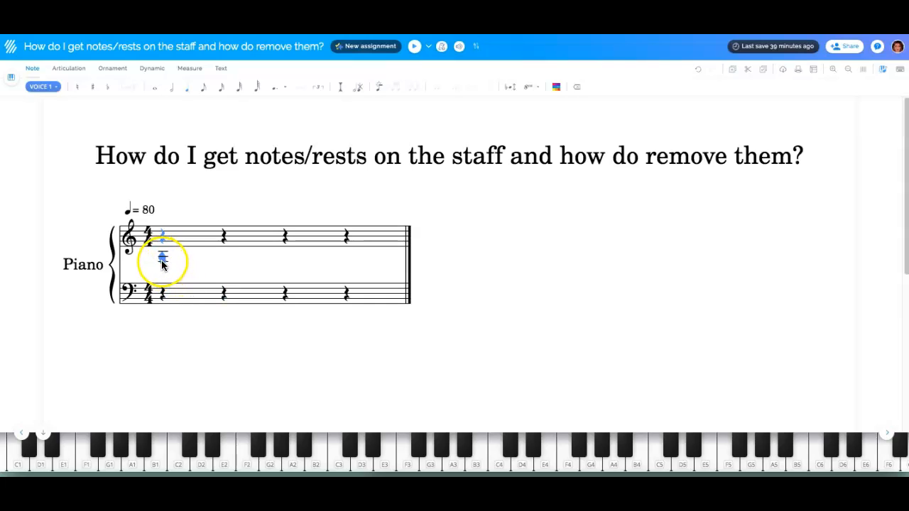
{"action": "left_click", "coordinate": [147, 281]}
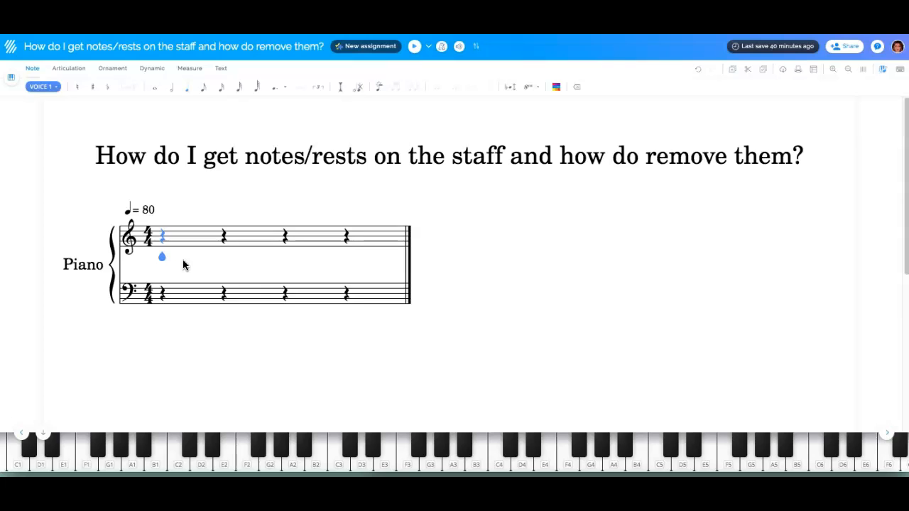
{"action": "left_click", "coordinate": [140, 312]}
{"action": "key", "text": "Right"}
{"action": "key", "text": "Right"}
{"action": "key", "text": "Right"}
{"action": "key", "text": "Left"}
{"action": "key", "text": "Left"}
{"action": "key", "text": "Left"}
Select the second and third treble rests directly, and step the cursor through the beats back to the first rest.
{"action": "left_click", "coordinate": [213, 261]}
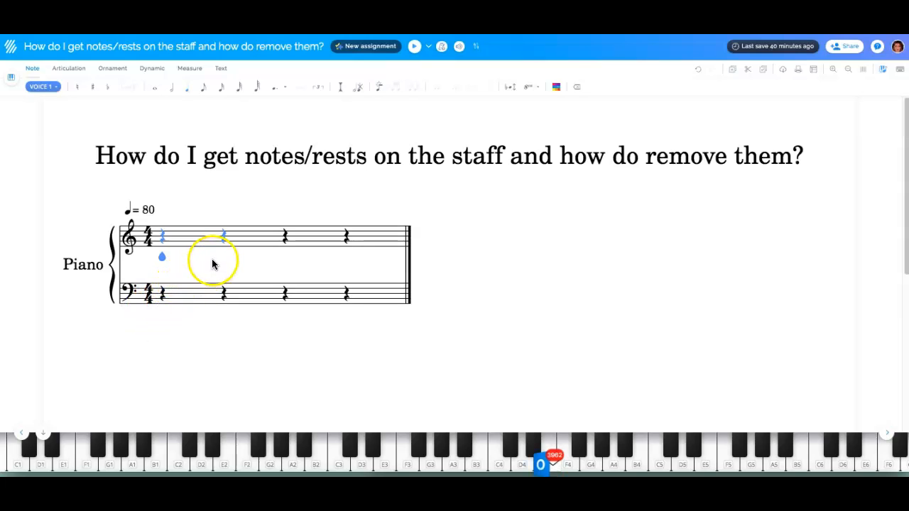
{"action": "left_click", "coordinate": [223, 252]}
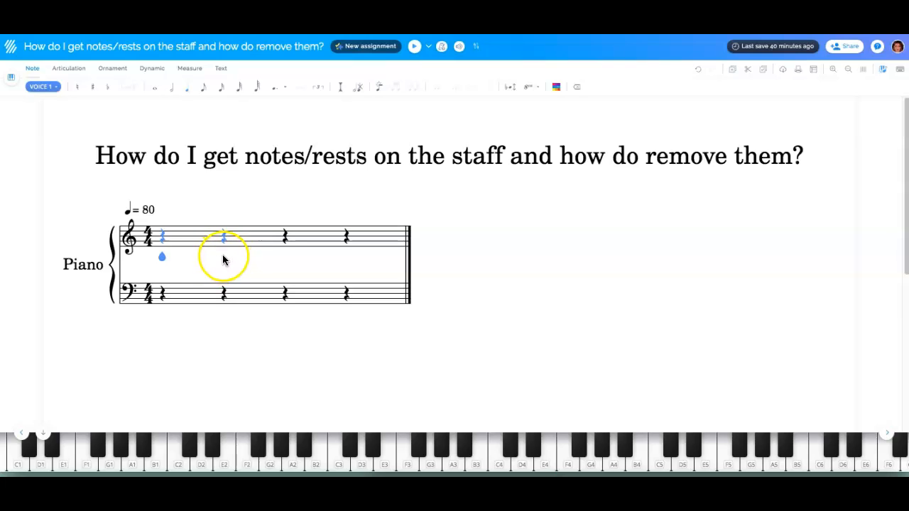
{"action": "left_click", "coordinate": [224, 244]}
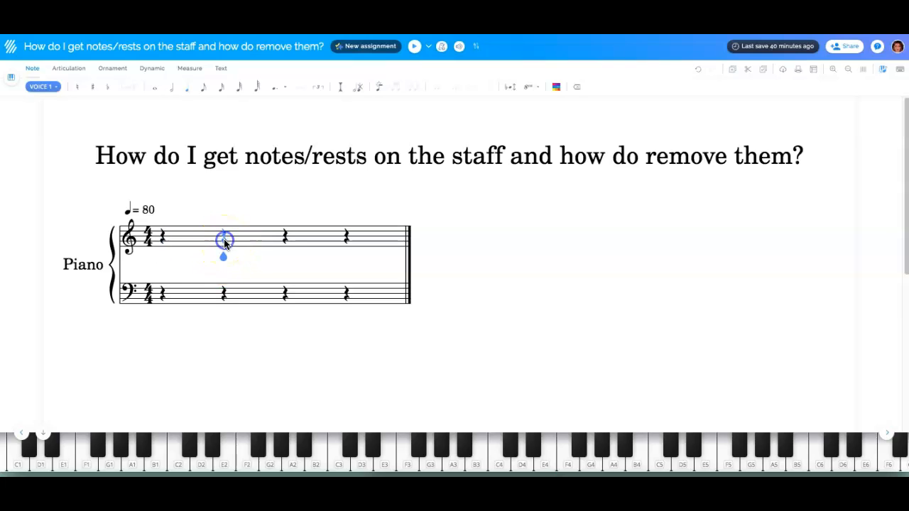
{"action": "left_click", "coordinate": [289, 242]}
{"action": "key", "text": "Left"}
{"action": "key", "text": "Left"}
{"action": "key", "text": "Right"}
{"action": "key", "text": "Right"}
{"action": "key", "text": "Right"}
{"action": "key", "text": "Left"}
{"action": "key", "text": "Left"}
{"action": "key", "text": "Left"}
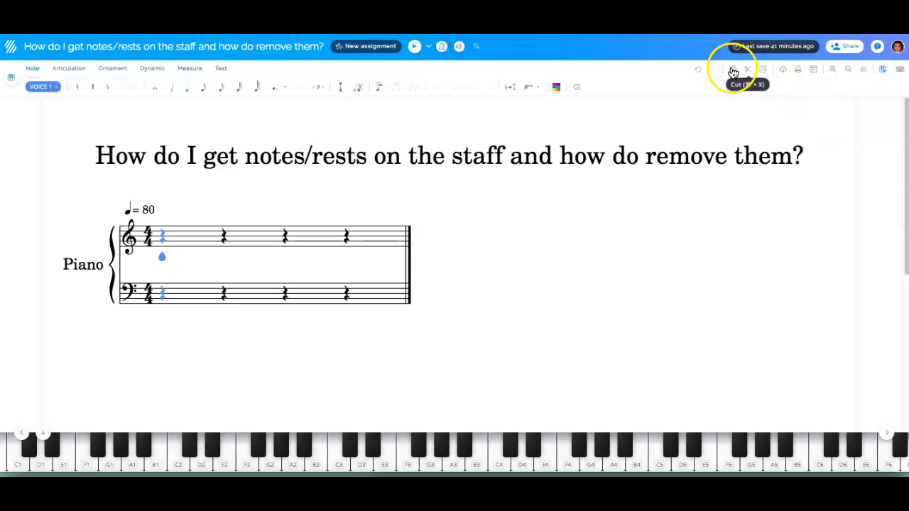
Hide and redisplay the touch piano keyboard twice, leaving it shown.
{"action": "left_click", "coordinate": [882, 71]}
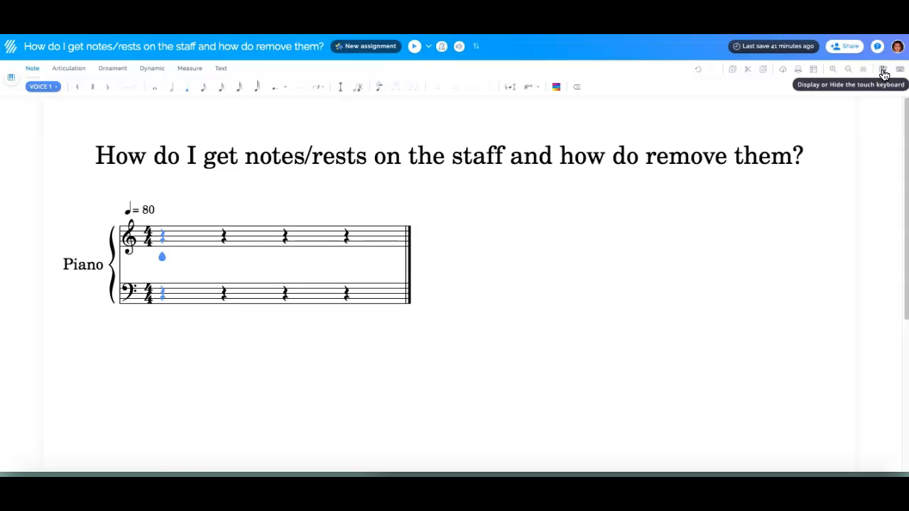
{"action": "left_click", "coordinate": [883, 71]}
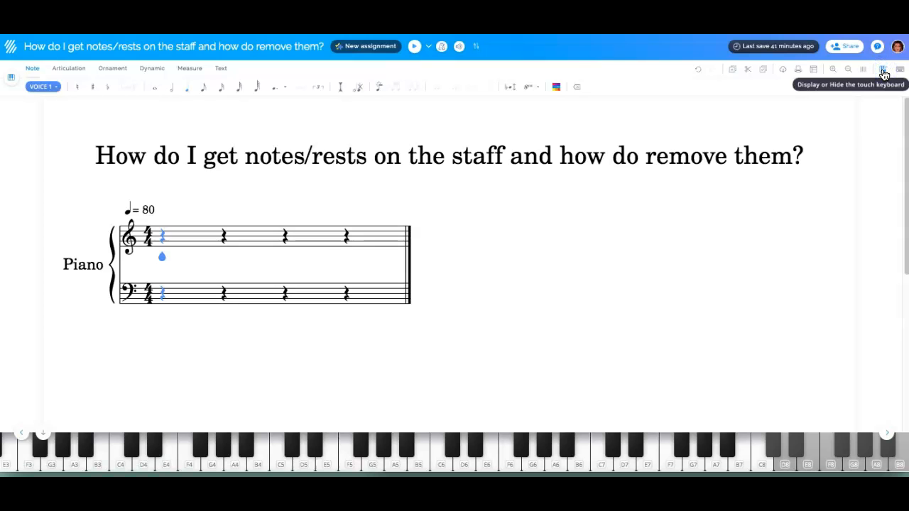
{"action": "left_click", "coordinate": [883, 71]}
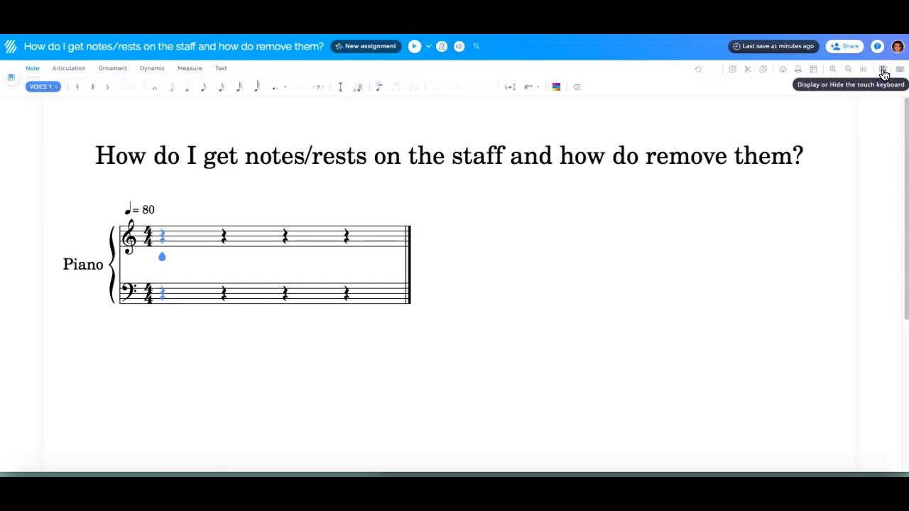
{"action": "left_click", "coordinate": [882, 71]}
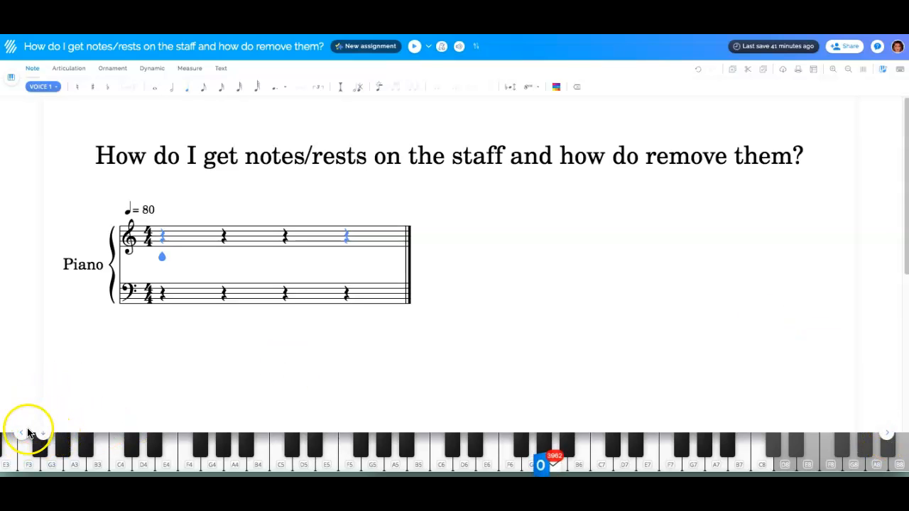
Shift the touch piano keyboard down to its low octaves, around C1.
{"action": "left_click", "coordinate": [23, 436]}
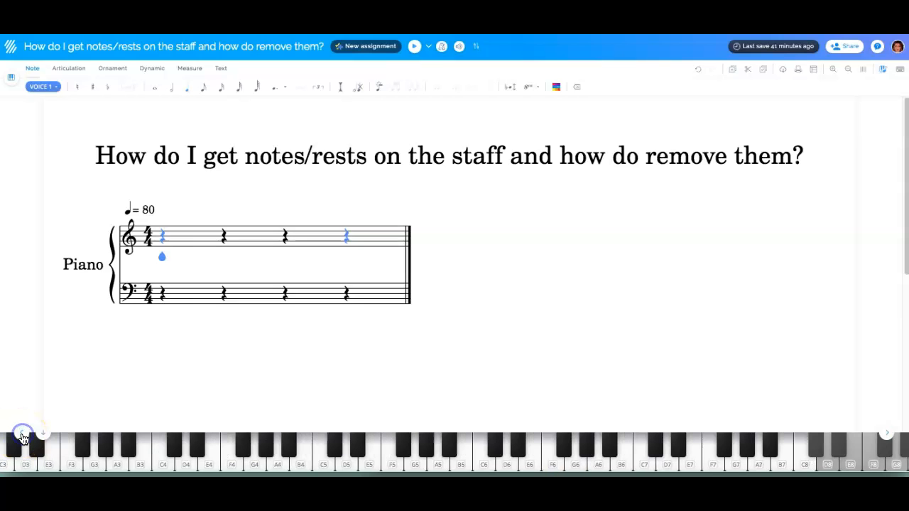
{"action": "left_click", "coordinate": [22, 436]}
{"action": "left_click", "coordinate": [23, 436]}
{"action": "left_click", "coordinate": [22, 436]}
{"action": "left_click", "coordinate": [23, 436]}
{"action": "left_click", "coordinate": [22, 436]}
{"action": "left_click", "coordinate": [23, 436]}
{"action": "left_click", "coordinate": [22, 436]}
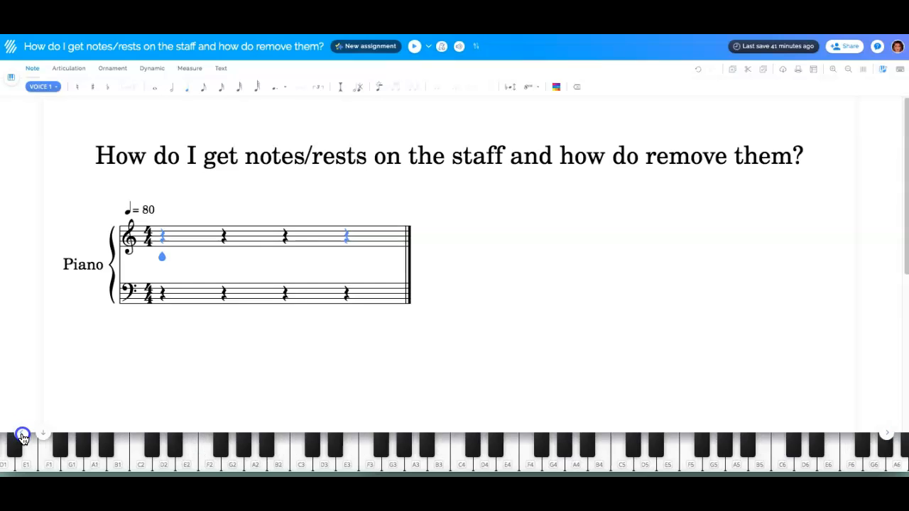
{"action": "left_click", "coordinate": [22, 436]}
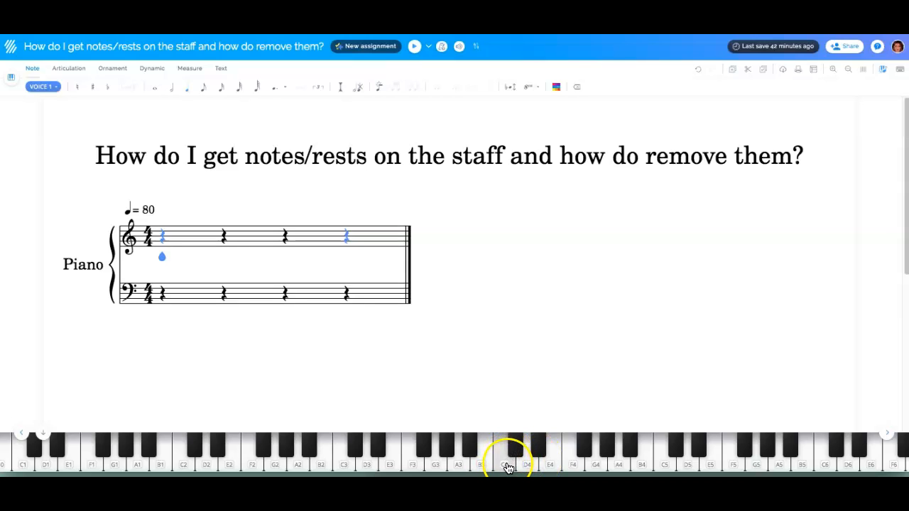
Shift the touch piano keyboard up to C8 and back down to a range starting at C2.
{"action": "left_click", "coordinate": [887, 433]}
{"action": "left_click", "coordinate": [887, 434]}
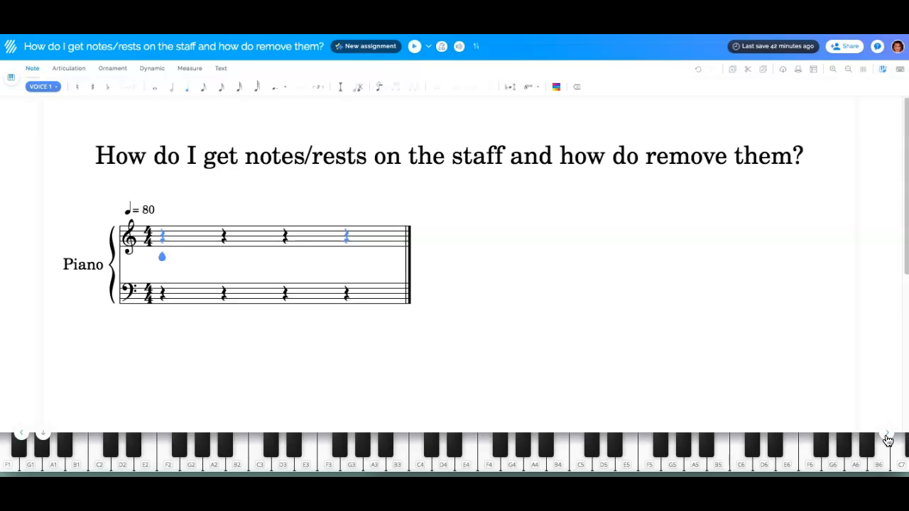
{"action": "left_click", "coordinate": [887, 435]}
{"action": "left_click", "coordinate": [887, 435]}
{"action": "left_click", "coordinate": [887, 435]}
{"action": "left_click", "coordinate": [887, 435]}
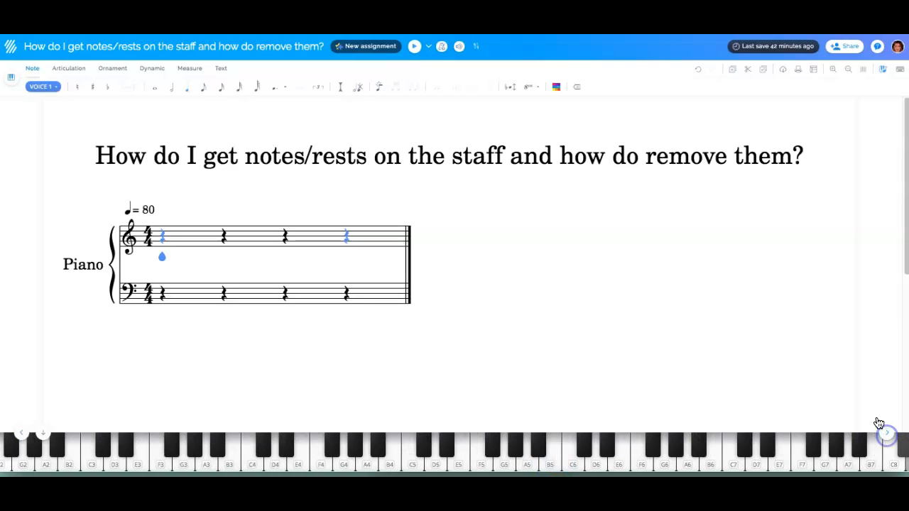
{"action": "left_click", "coordinate": [22, 435]}
{"action": "left_click", "coordinate": [22, 434]}
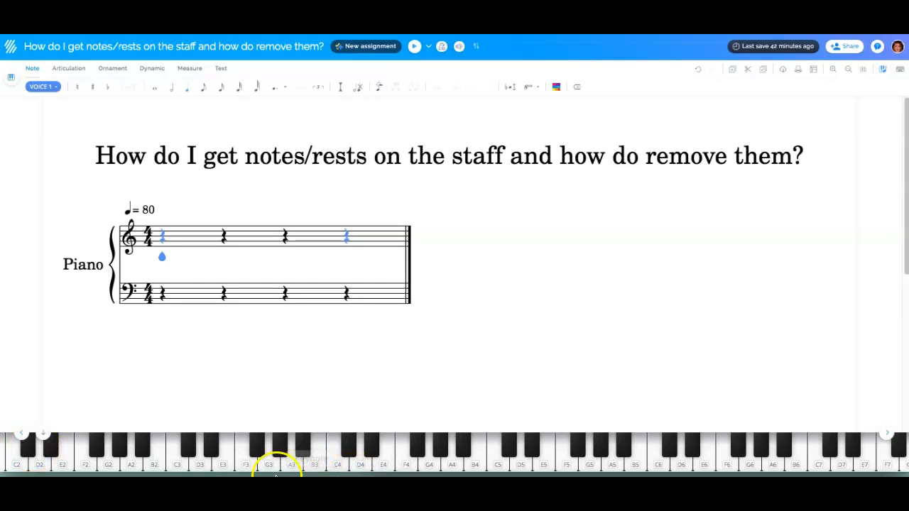
Enter a quarter note E4 on the treble staff's first beat from the touch piano, and undo it.
{"action": "left_click", "coordinate": [386, 468]}
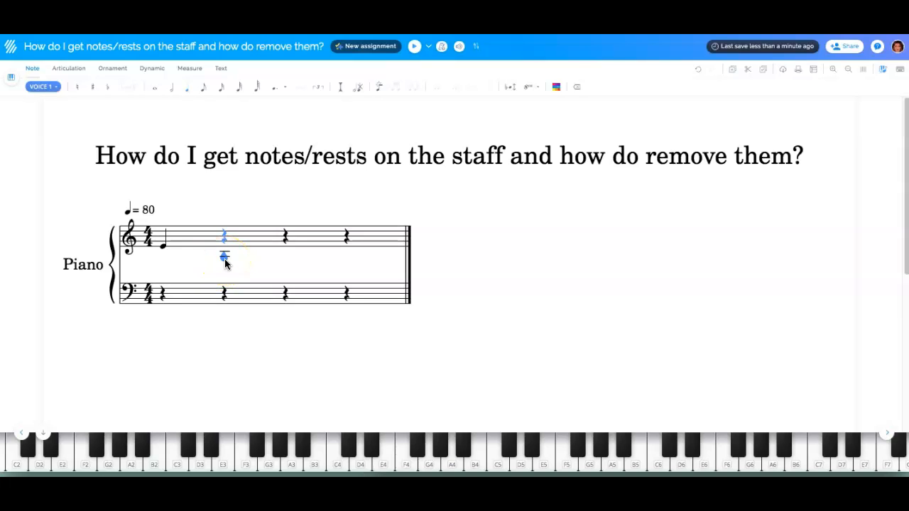
{"action": "key", "text": "ctrl+z"}
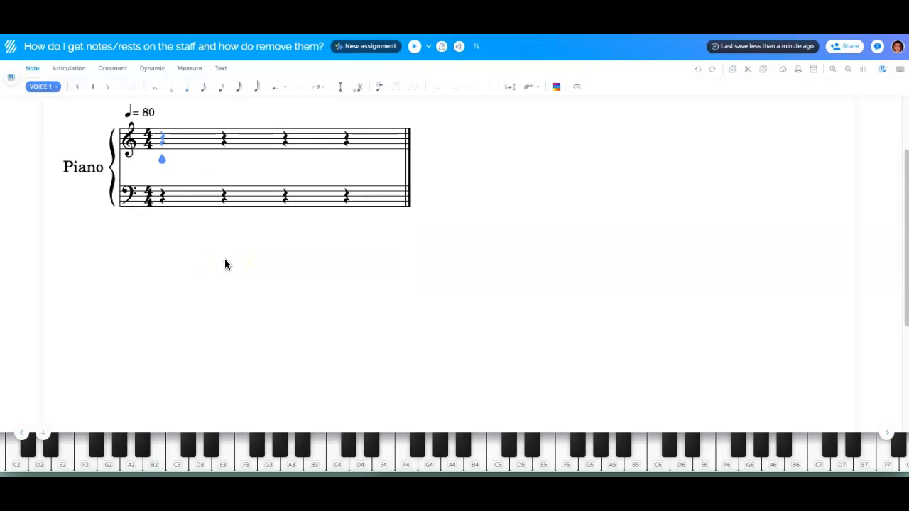
{"action": "scroll", "coordinate": [200, 293], "scroll_direction": "up", "scroll_amount": 1}
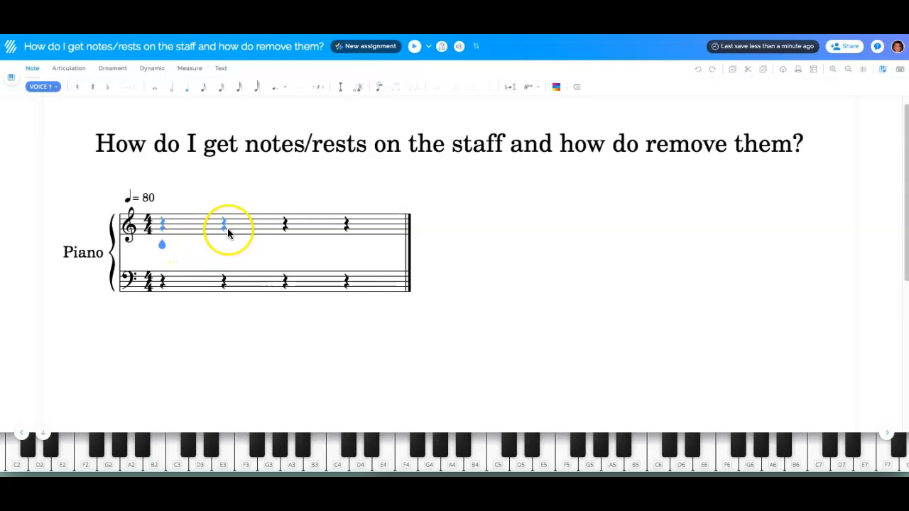
Enter a quarter note C4 on the treble staff's first beat from the touch piano, and remove it.
{"action": "left_click", "coordinate": [341, 461]}
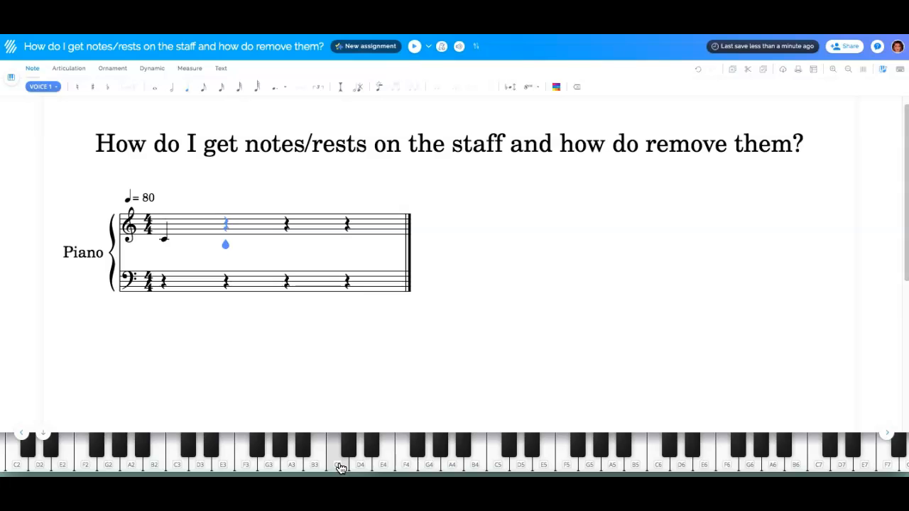
{"action": "key", "text": "BackSpace"}
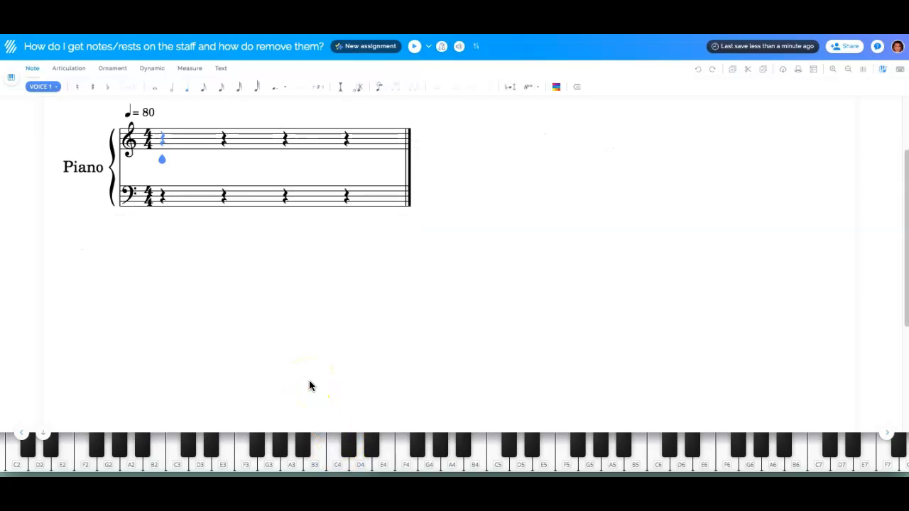
{"action": "scroll", "coordinate": [388, 285], "scroll_direction": "up", "scroll_amount": 1}
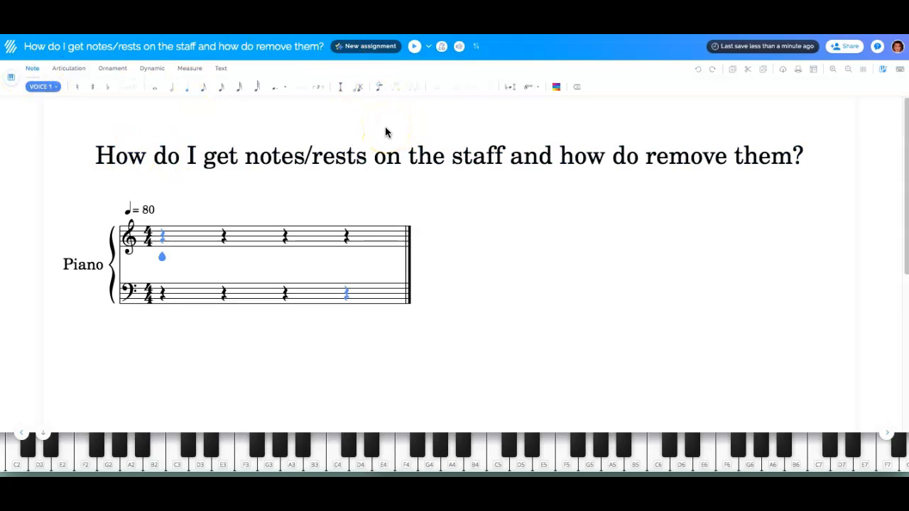
Redo the C4 note entry on the first treble beat, and undo it again.
{"action": "left_click", "coordinate": [716, 74]}
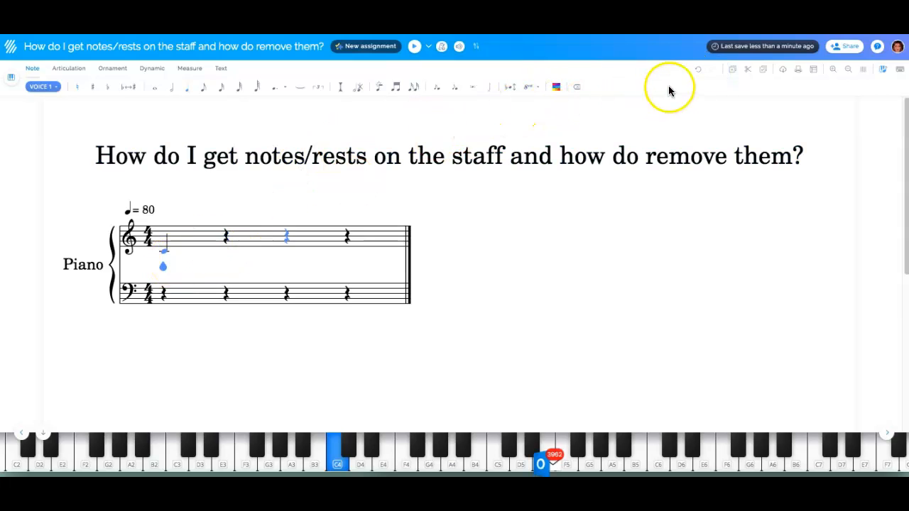
{"action": "left_click", "coordinate": [699, 72]}
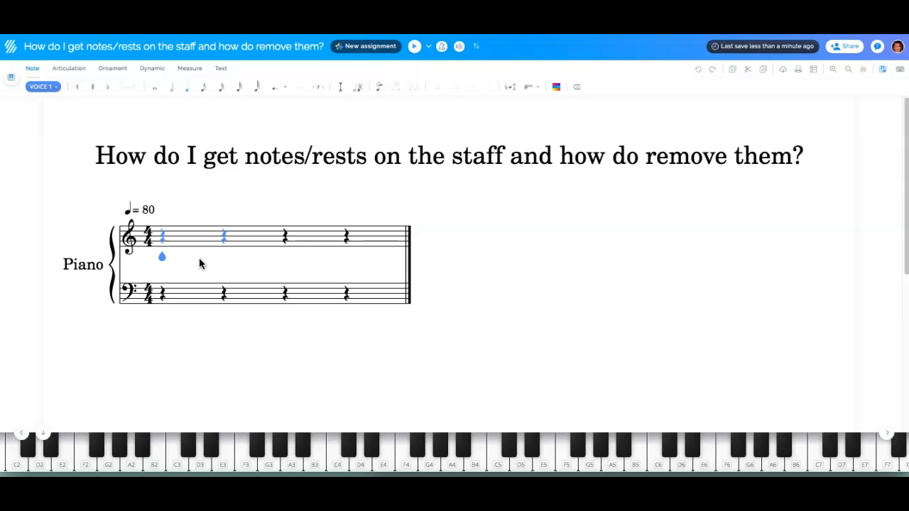
{"action": "key", "text": "Right"}
{"action": "key", "text": "Right"}
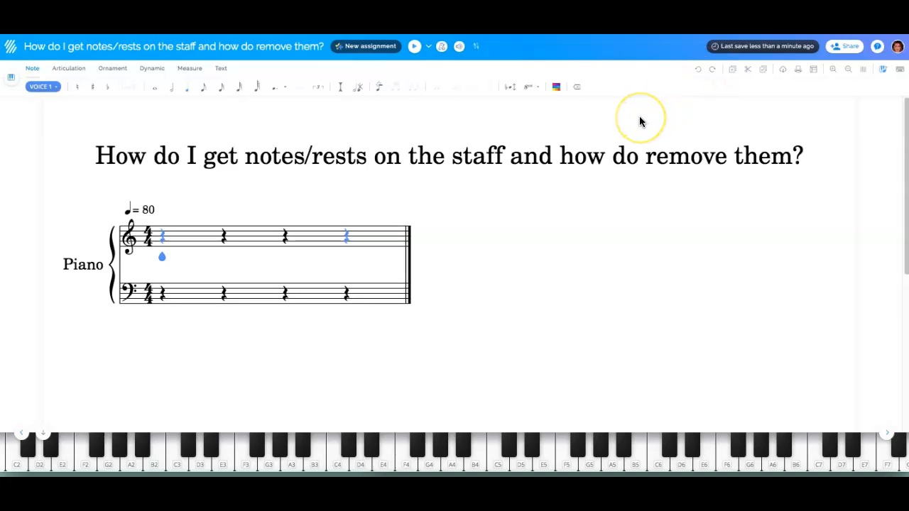
{"action": "left_click", "coordinate": [299, 244]}
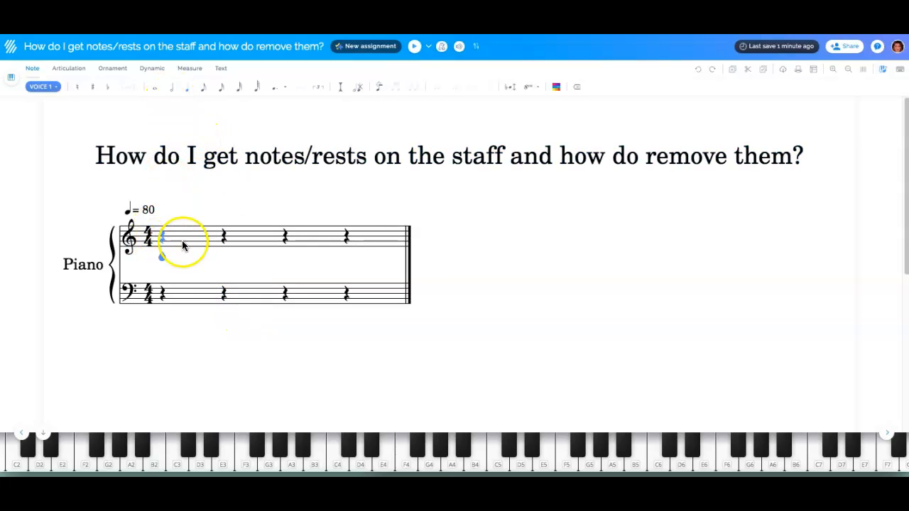
{"action": "left_click", "coordinate": [171, 93]}
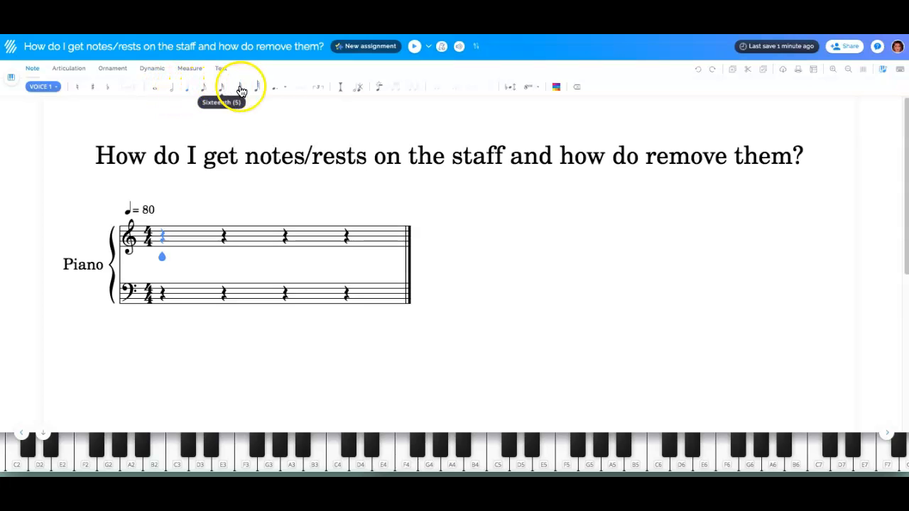
Enter quarter notes C4 and D4 on the treble staff's first two beats from the touch piano.
{"action": "left_click", "coordinate": [187, 94]}
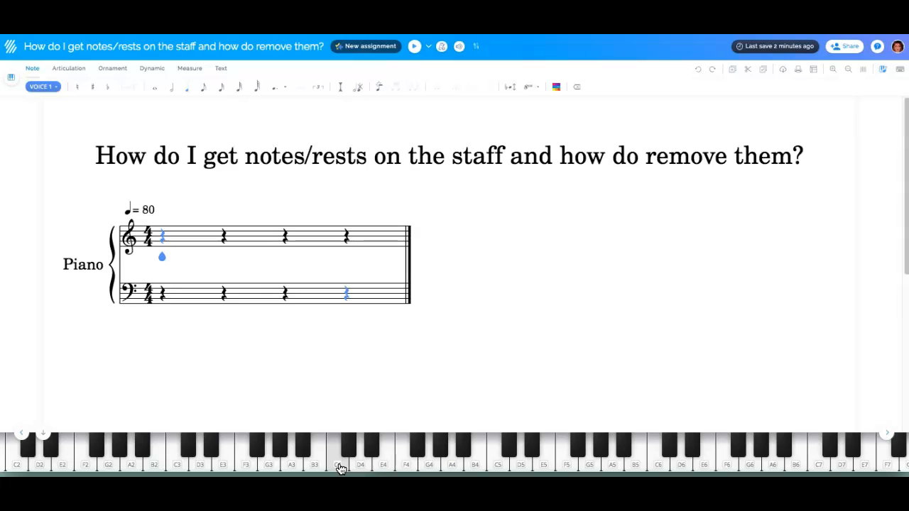
{"action": "left_click", "coordinate": [341, 469]}
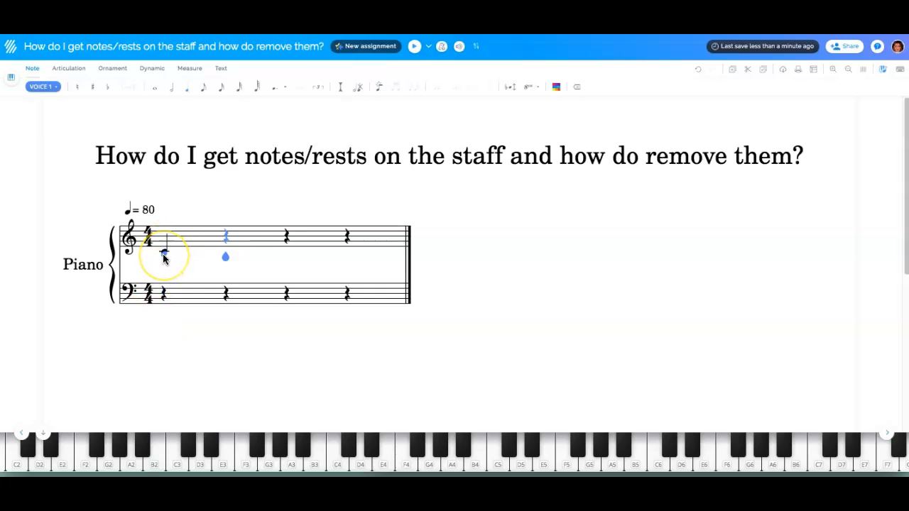
{"action": "left_click", "coordinate": [179, 376]}
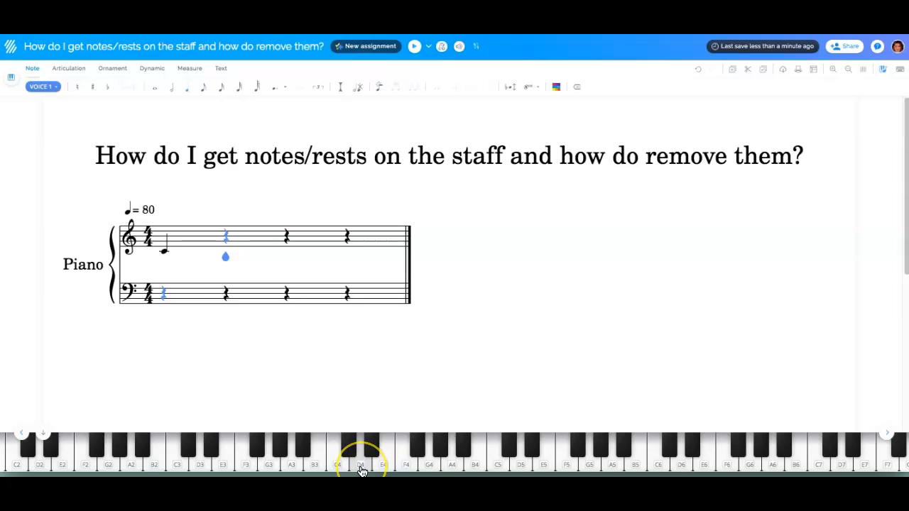
{"action": "left_click", "coordinate": [346, 237]}
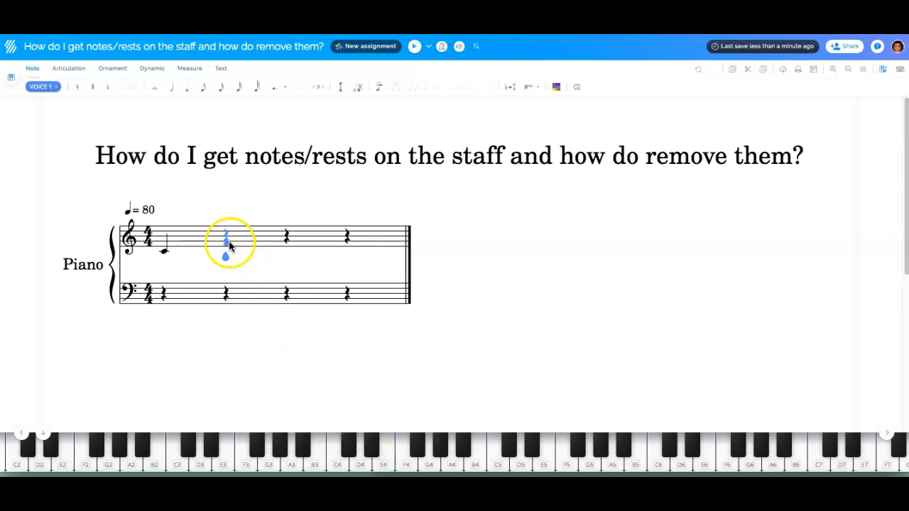
{"action": "left_click", "coordinate": [362, 462]}
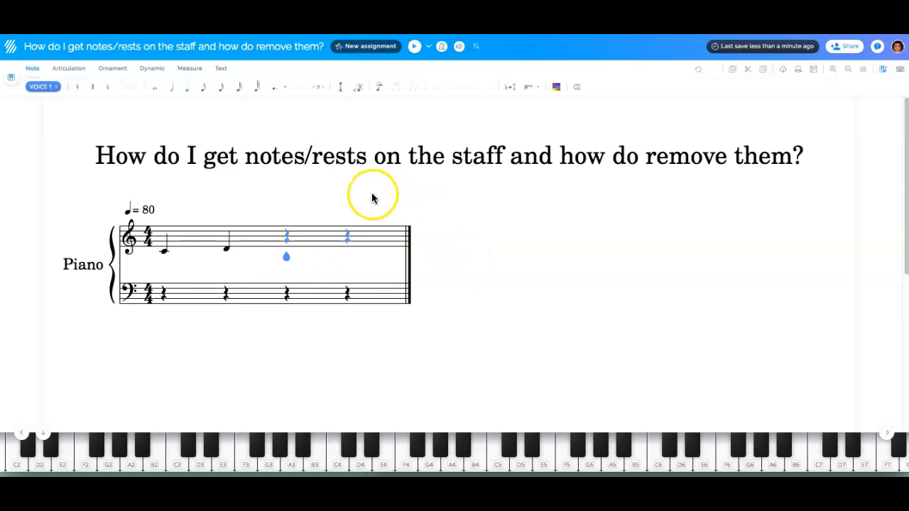
Enter two eighth notes E4 on the treble staff's third beat from the touch piano.
{"action": "left_click", "coordinate": [203, 94]}
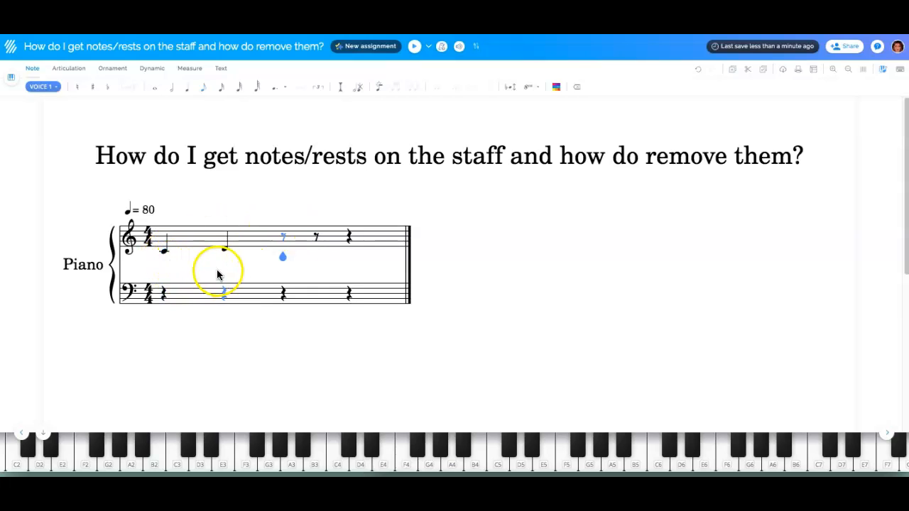
{"action": "left_click", "coordinate": [228, 253]}
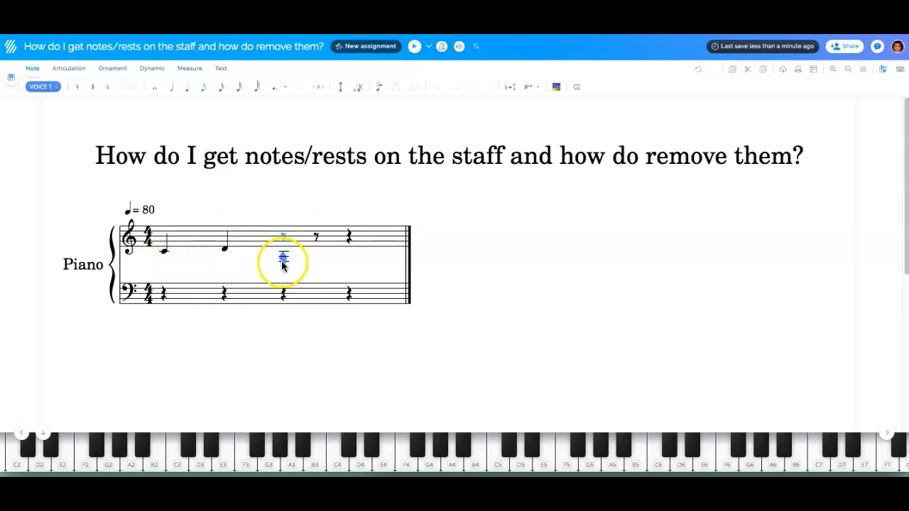
{"action": "left_click", "coordinate": [283, 259]}
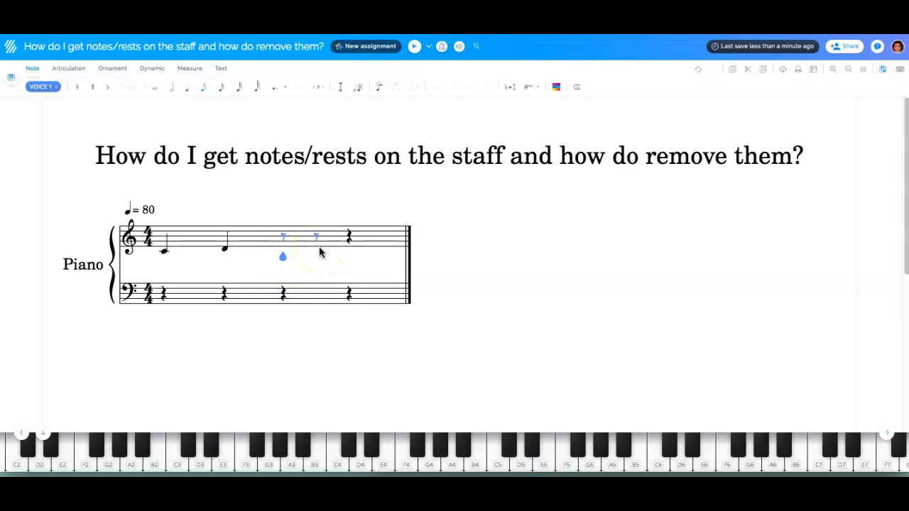
{"action": "left_click", "coordinate": [285, 268]}
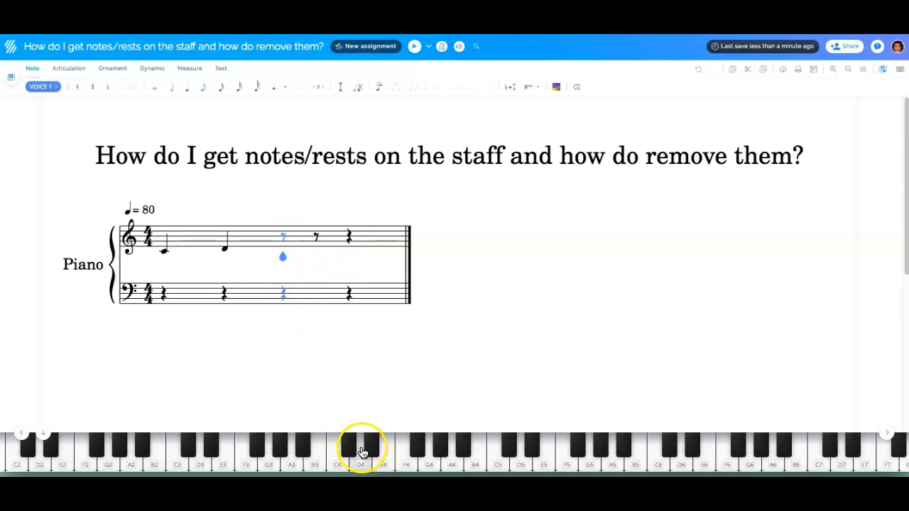
{"action": "left_click", "coordinate": [386, 463]}
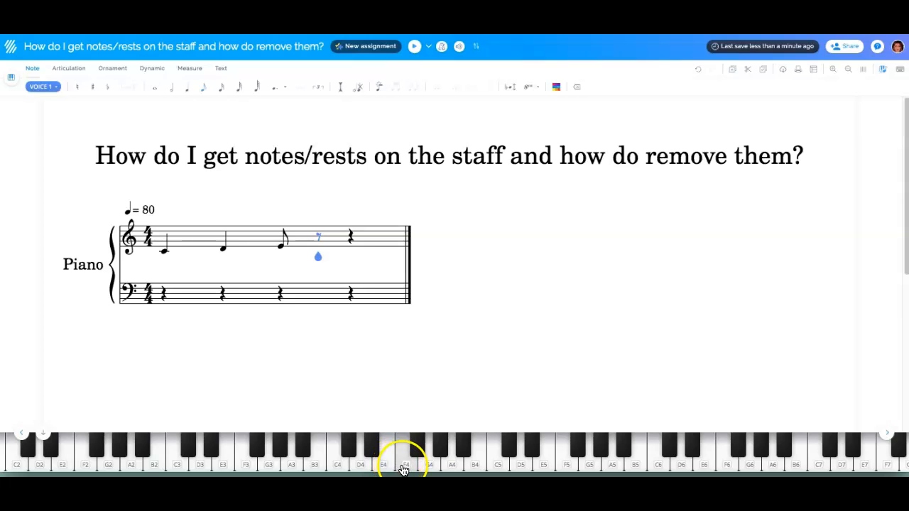
{"action": "left_click", "coordinate": [384, 466]}
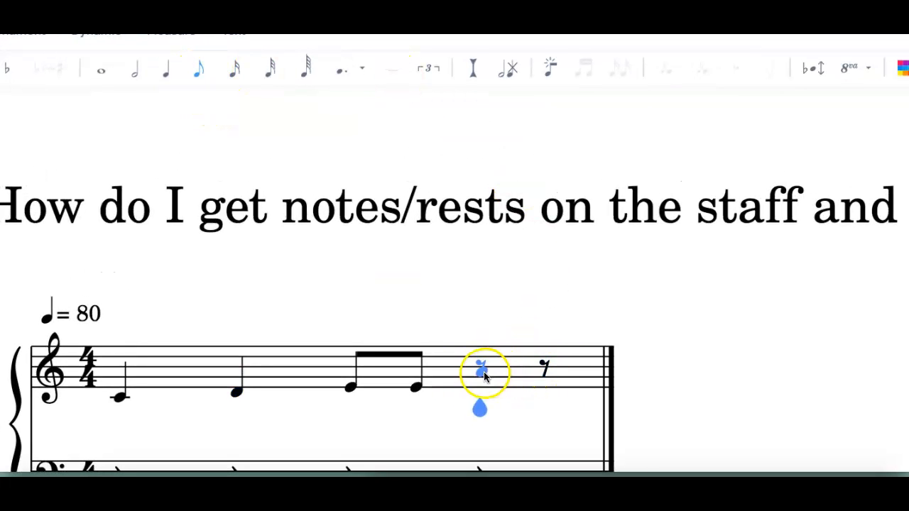
Set the duration on the treble staff's fourth beat to a quarter rest.
{"action": "left_click", "coordinate": [168, 79]}
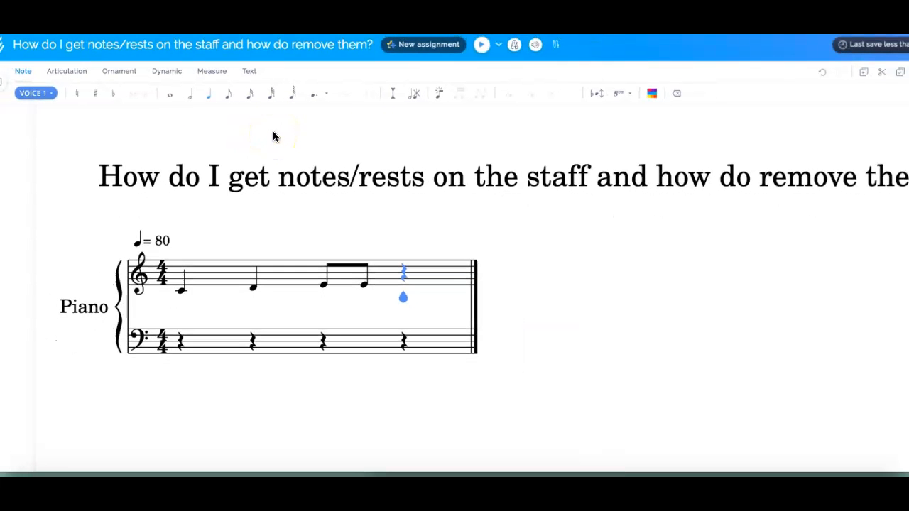
{"action": "left_click", "coordinate": [327, 142]}
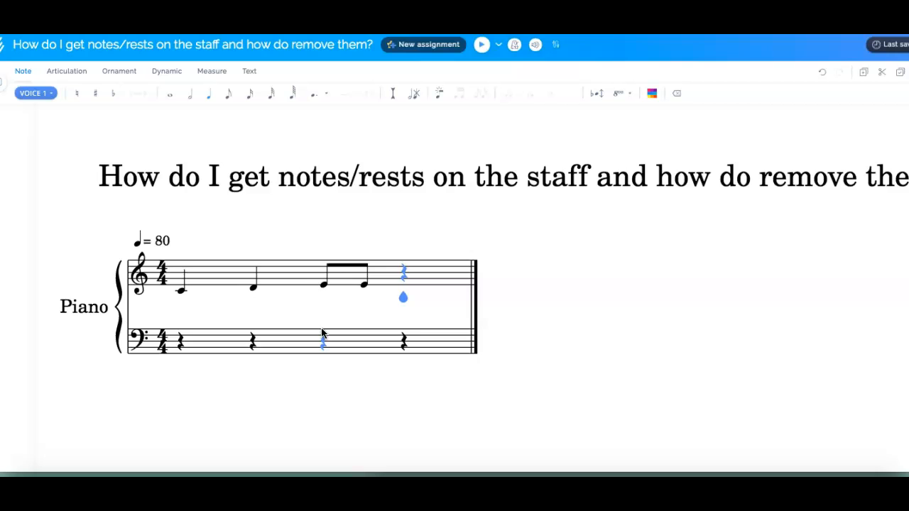
Select the treble staff's second-beat note and raise its pitch to F4.
{"action": "key", "text": "Left"}
{"action": "key", "text": "Left"}
{"action": "key", "text": "Left"}
{"action": "key", "text": "Up"}
{"action": "key", "text": "Up"}
{"action": "key", "text": "Up"}
{"action": "key", "text": "Up"}
{"action": "key", "text": "Up"}
{"action": "key", "text": "Up"}
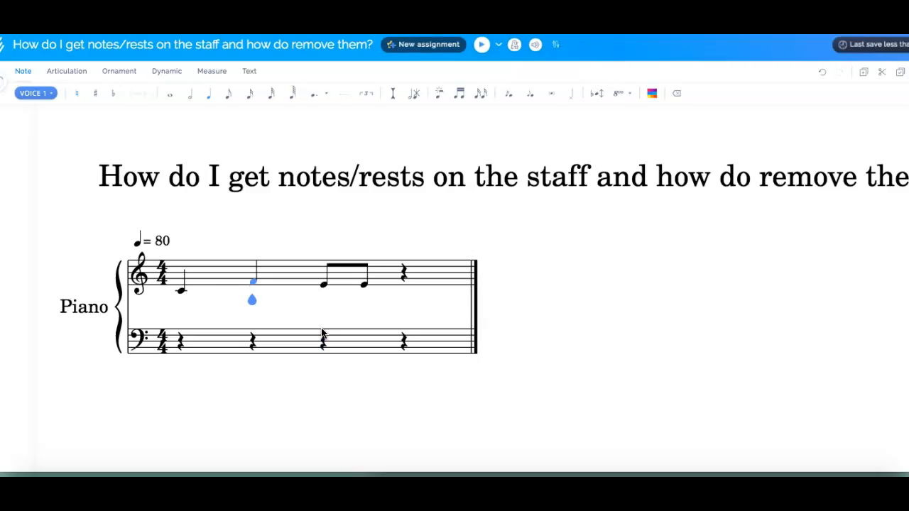
Lower the second-beat treble note to C4 and raise it back to D4.
{"action": "key", "text": "Down"}
{"action": "key", "text": "Down"}
{"action": "key", "text": "Down"}
{"action": "key", "text": "Down"}
{"action": "key", "text": "Down"}
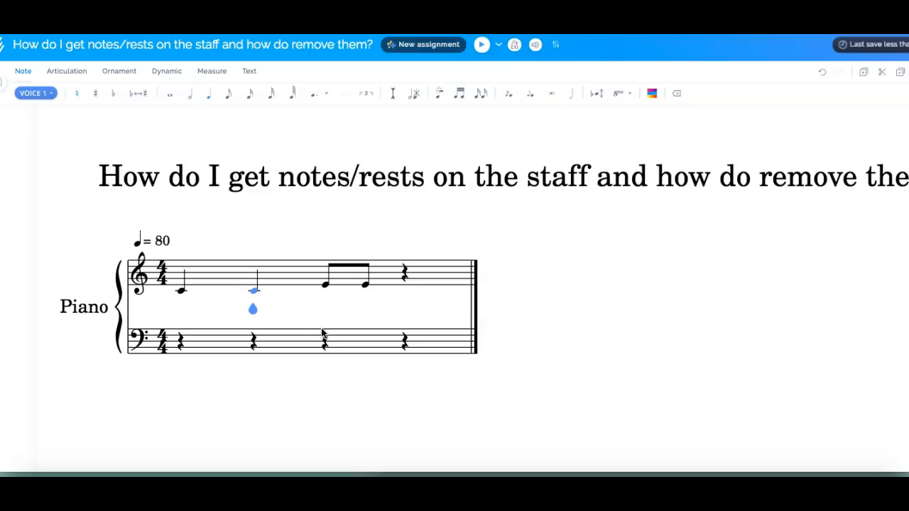
{"action": "key", "text": "Up"}
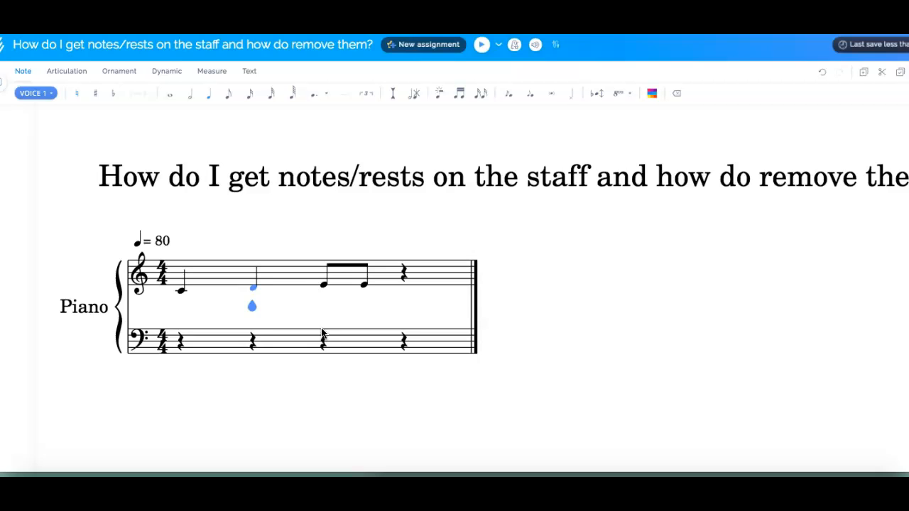
Raise the second-beat treble note to F4 and delete it, turning the beat into a rest.
{"action": "key", "text": "Right"}
{"action": "key", "text": "Left"}
{"action": "key", "text": "Up"}
{"action": "key", "text": "Up"}
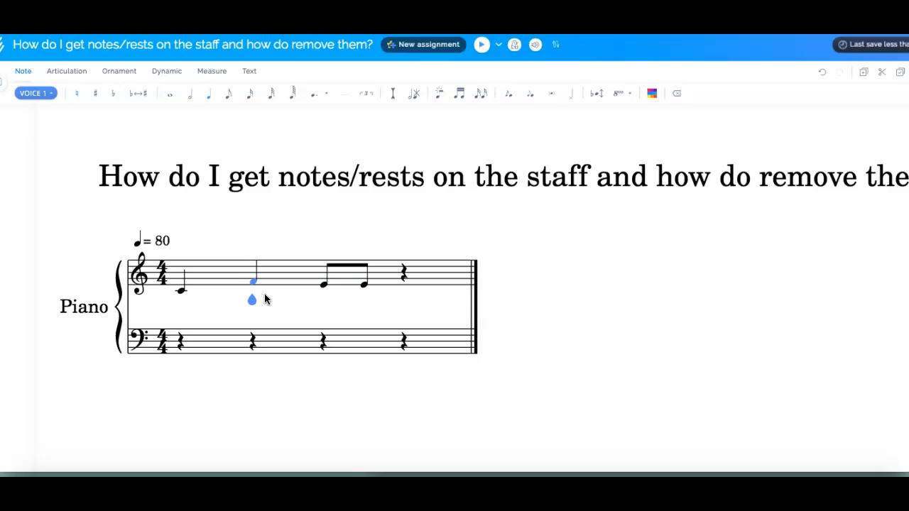
{"action": "key", "text": "BackSpace"}
{"action": "left_click", "coordinate": [279, 277]}
{"action": "left_click", "coordinate": [179, 309]}
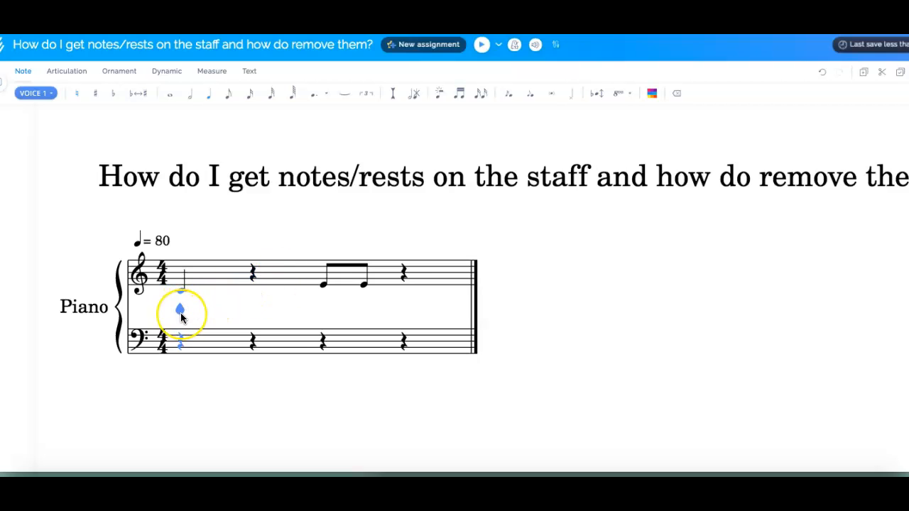
{"action": "left_click", "coordinate": [259, 360]}
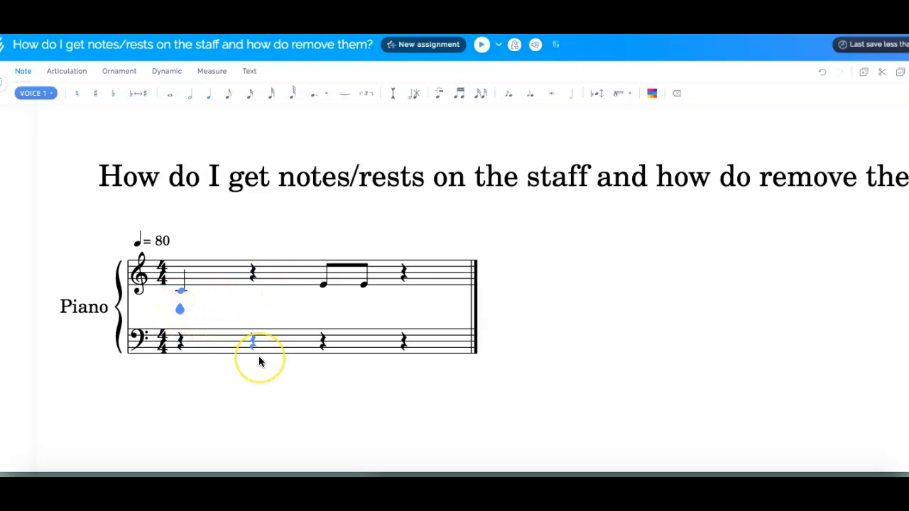
{"action": "left_click", "coordinate": [315, 323]}
{"action": "left_click", "coordinate": [270, 310]}
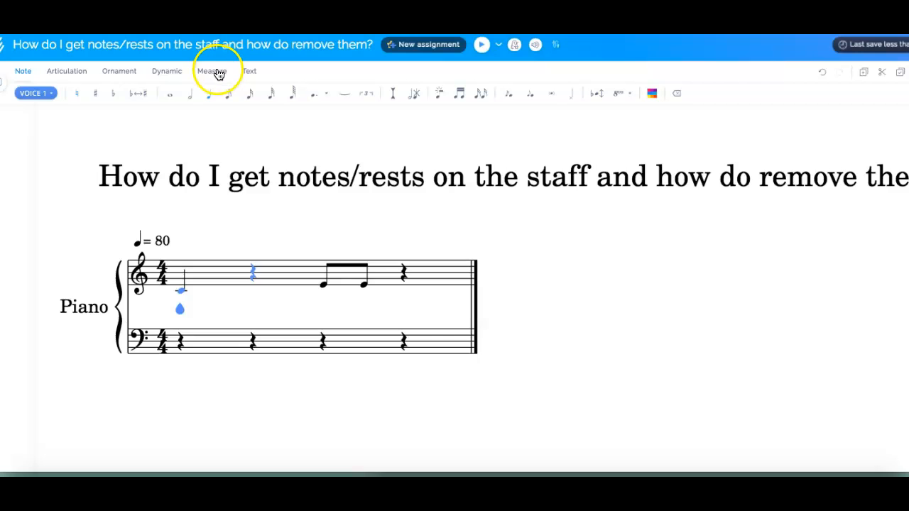
Insert one measure after the first measure of the piano score.
{"action": "left_click", "coordinate": [218, 74]}
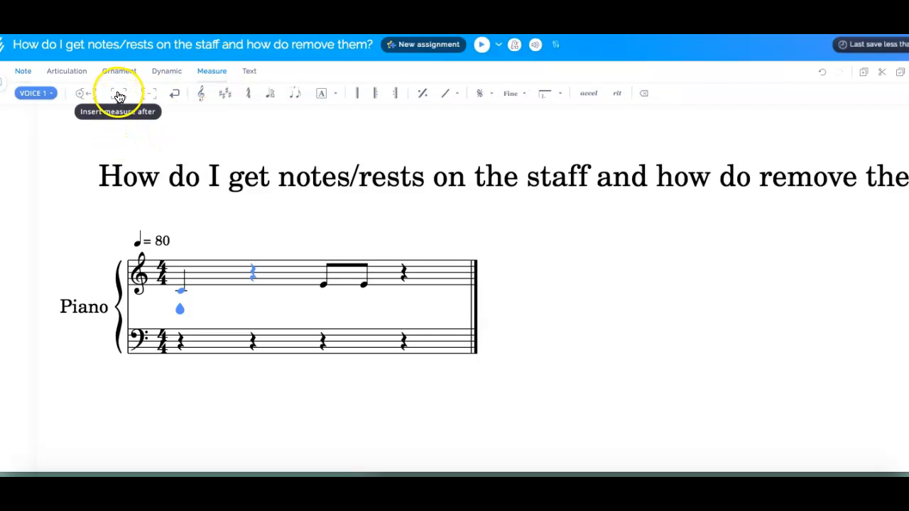
{"action": "left_click", "coordinate": [120, 97]}
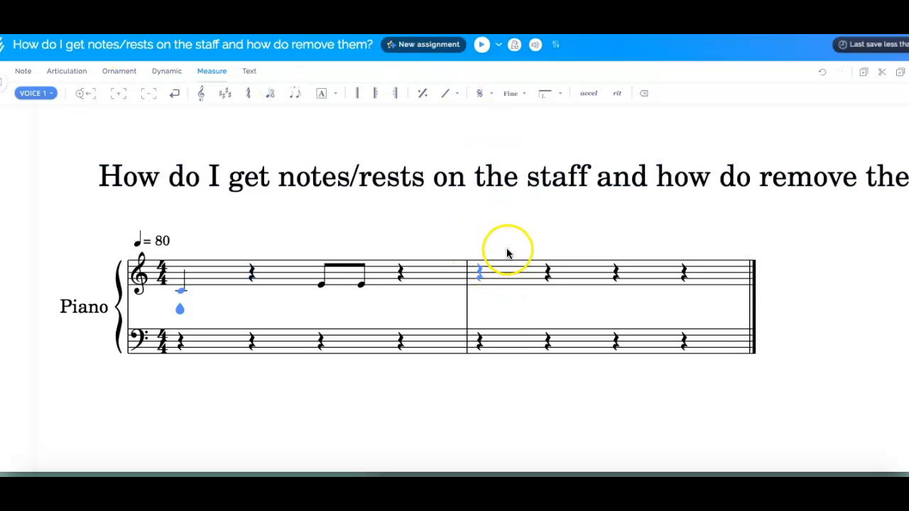
{"action": "left_click", "coordinate": [251, 273]}
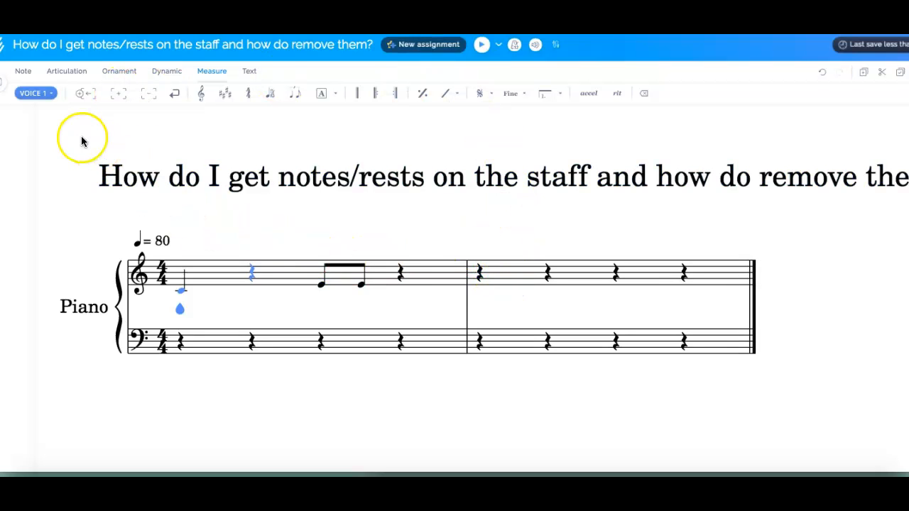
Return from the measure tools to the note tools.
{"action": "left_click", "coordinate": [28, 76]}
{"action": "left_click", "coordinate": [252, 166]}
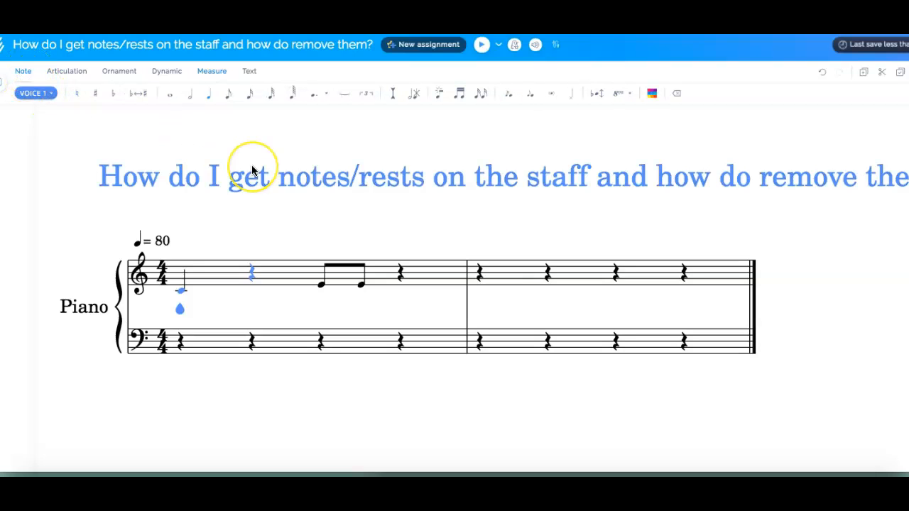
{"action": "left_click", "coordinate": [700, 195]}
{"action": "left_click", "coordinate": [481, 274]}
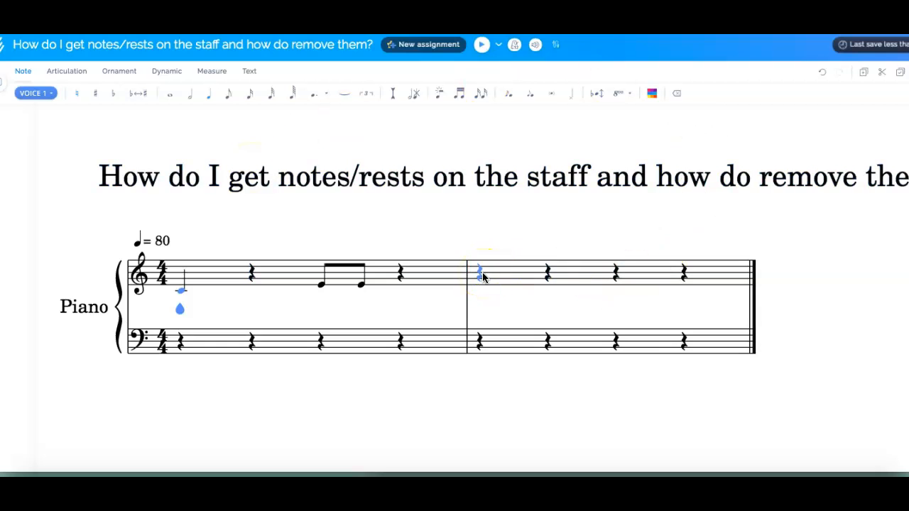
Open the layout and style settings of the score.
{"action": "key", "text": "Left"}
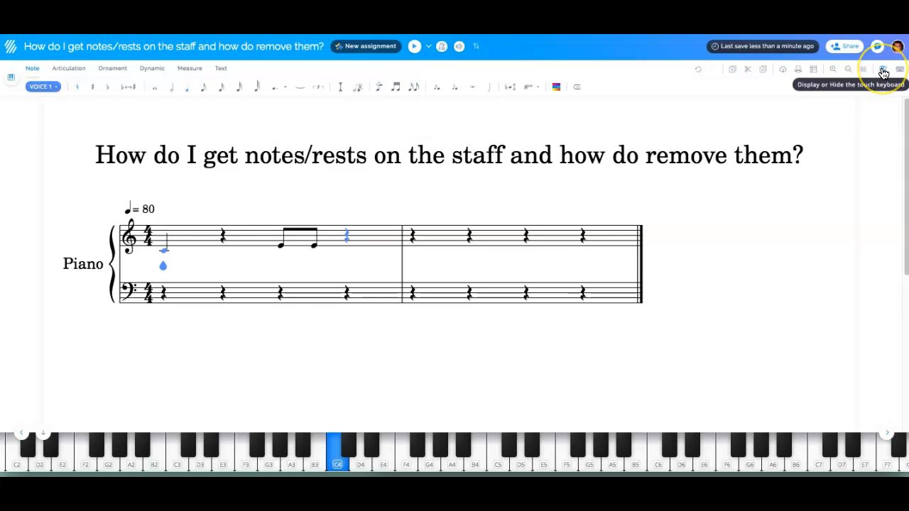
{"action": "left_click", "coordinate": [814, 70]}
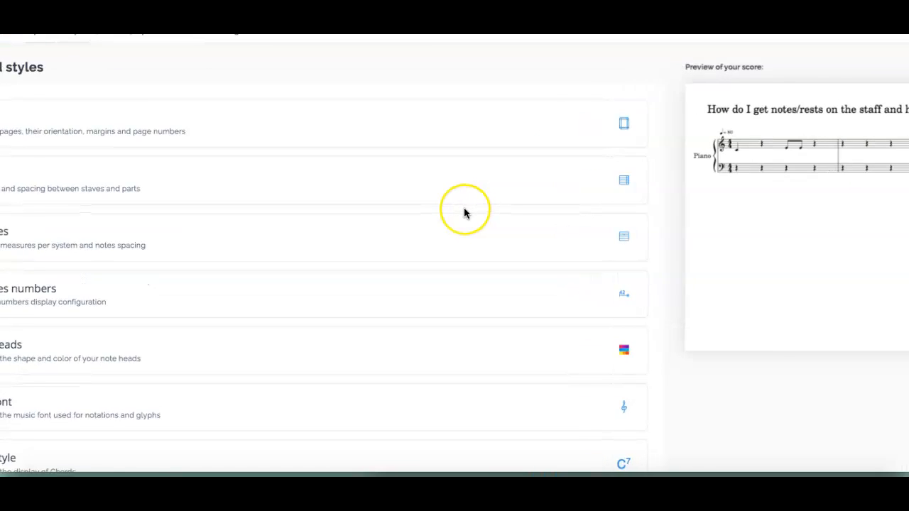
Print measure numbers at every measure, enable the custom start of numbering at 1, and save the measure number settings.
{"action": "scroll", "coordinate": [465, 209], "scroll_direction": "down", "scroll_amount": 3}
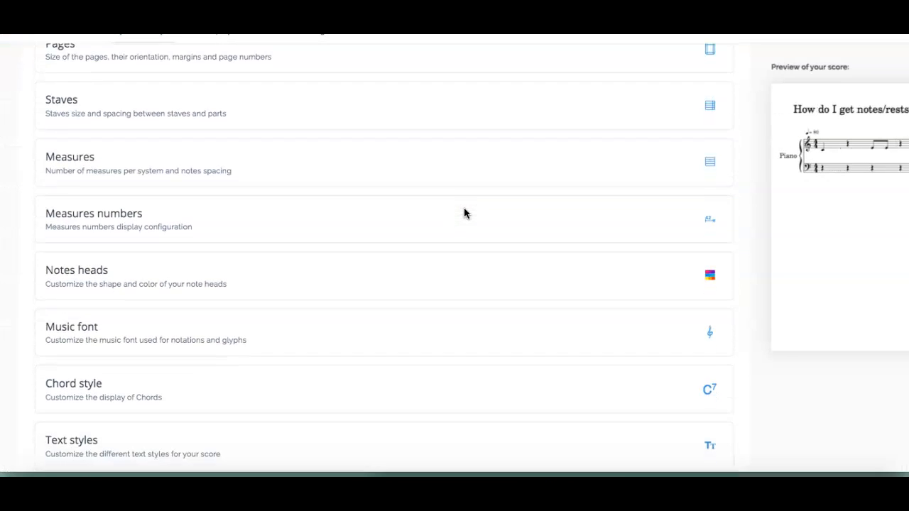
{"action": "left_click", "coordinate": [463, 209]}
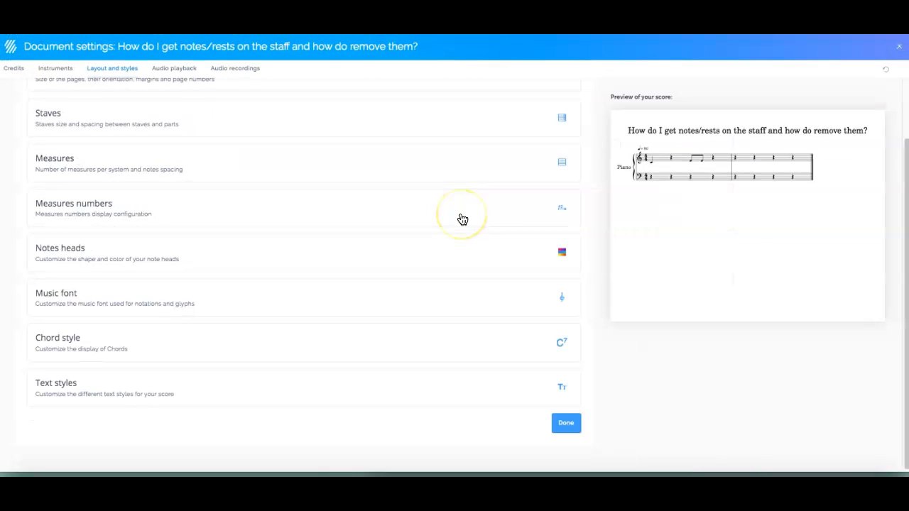
{"action": "left_click", "coordinate": [358, 203]}
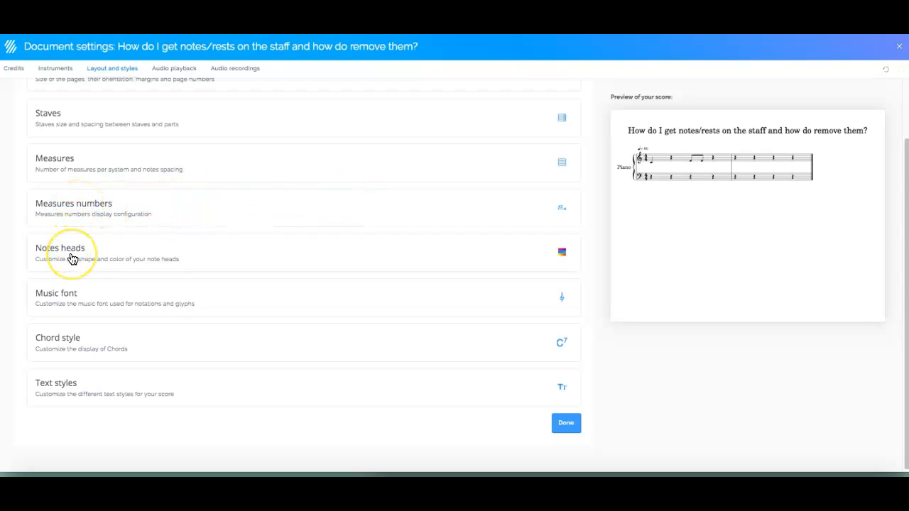
{"action": "left_click", "coordinate": [118, 210]}
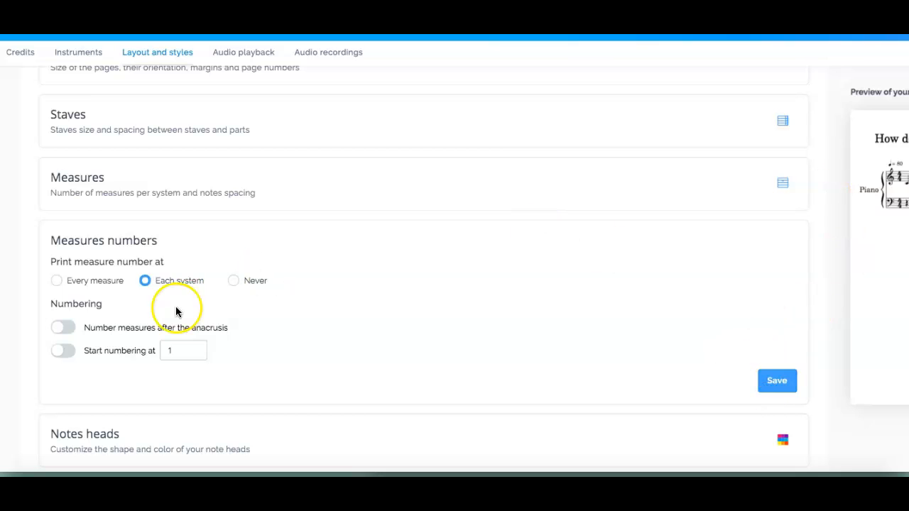
{"action": "left_click", "coordinate": [56, 282]}
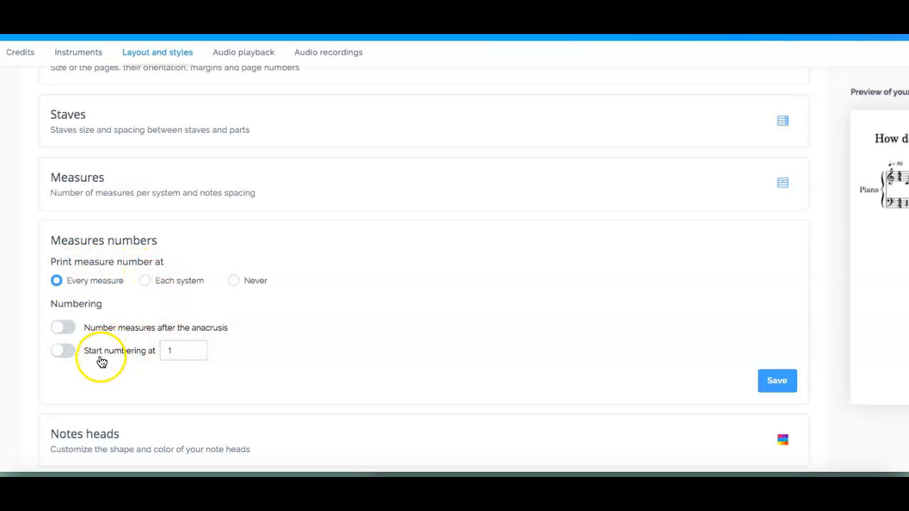
{"action": "left_click", "coordinate": [64, 351]}
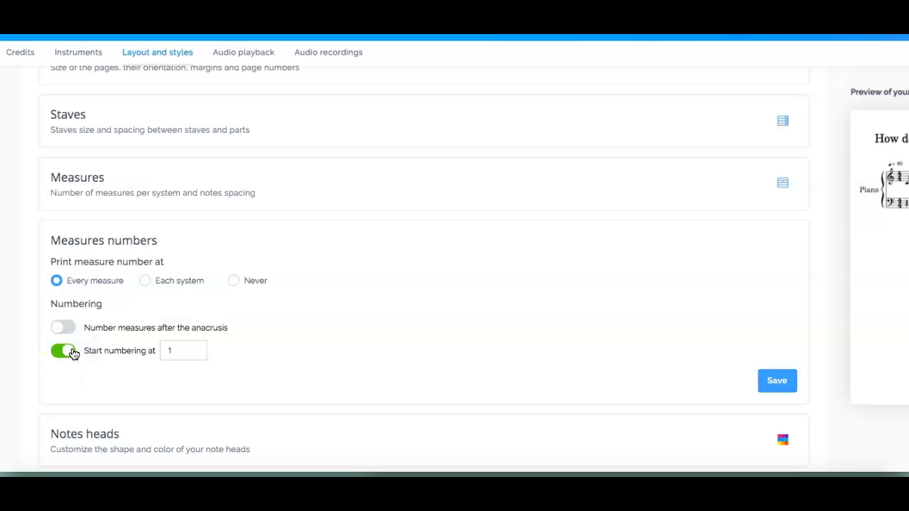
{"action": "left_click", "coordinate": [767, 387]}
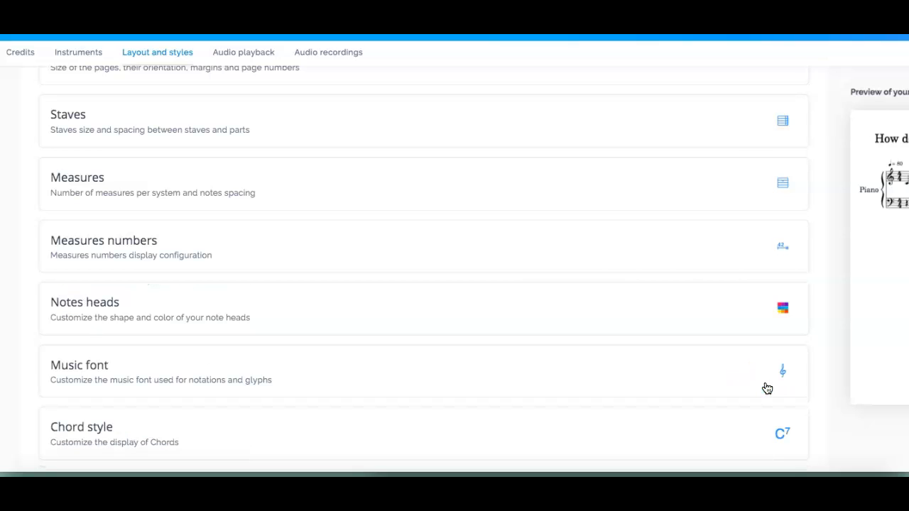
Set the note head shape to Notes names with the default color, save it, and return to the score.
{"action": "scroll", "coordinate": [521, 308], "scroll_direction": "down", "scroll_amount": 1}
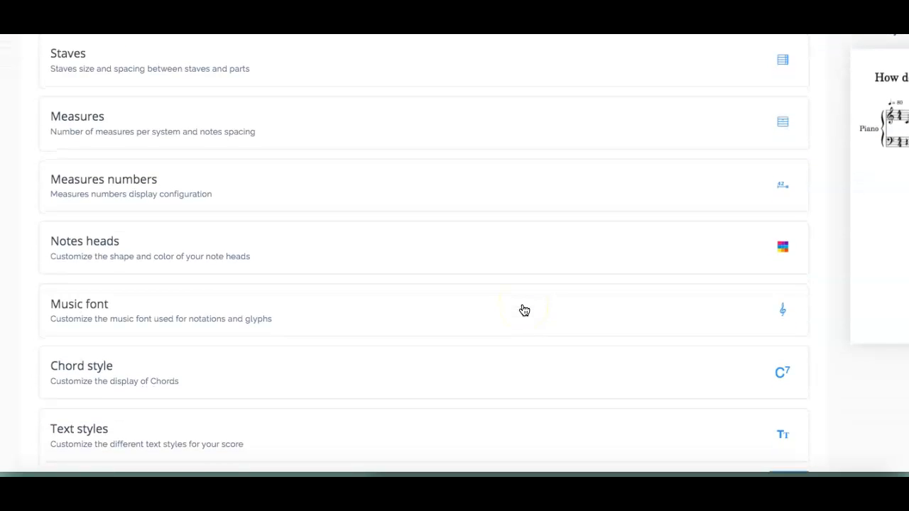
{"action": "scroll", "coordinate": [525, 310], "scroll_direction": "down", "scroll_amount": 1}
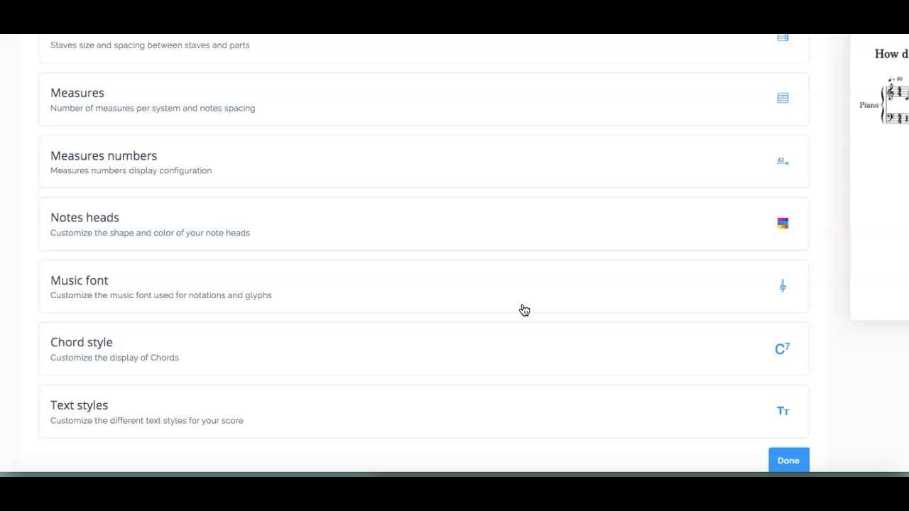
{"action": "left_click", "coordinate": [116, 229]}
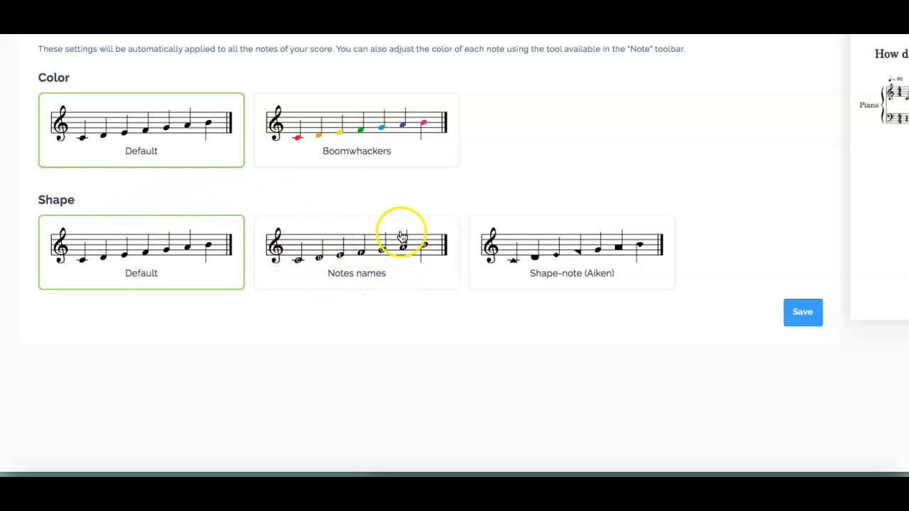
{"action": "left_click", "coordinate": [370, 255]}
{"action": "left_click", "coordinate": [275, 214]}
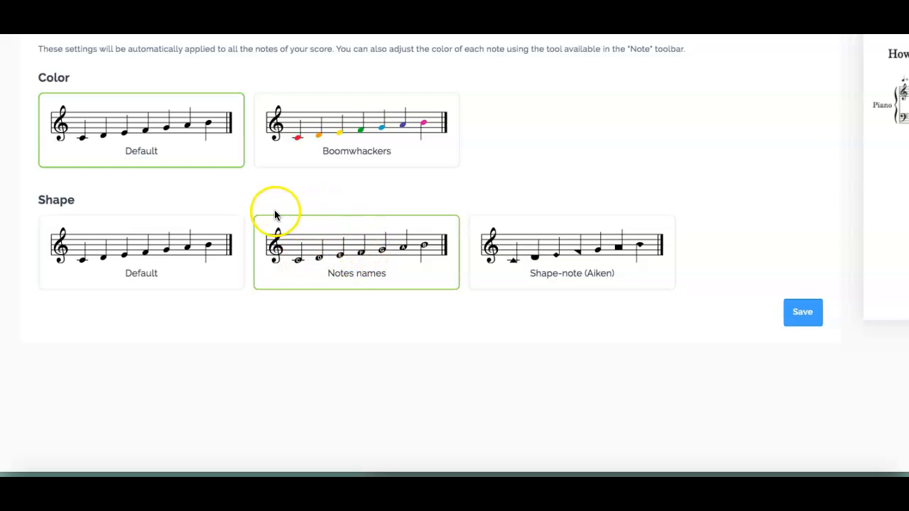
{"action": "left_click", "coordinate": [142, 258]}
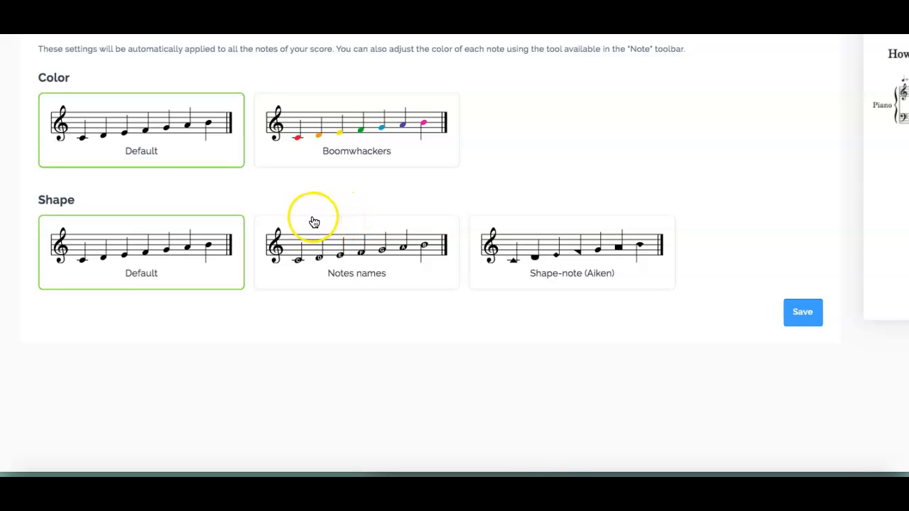
{"action": "left_click", "coordinate": [333, 235]}
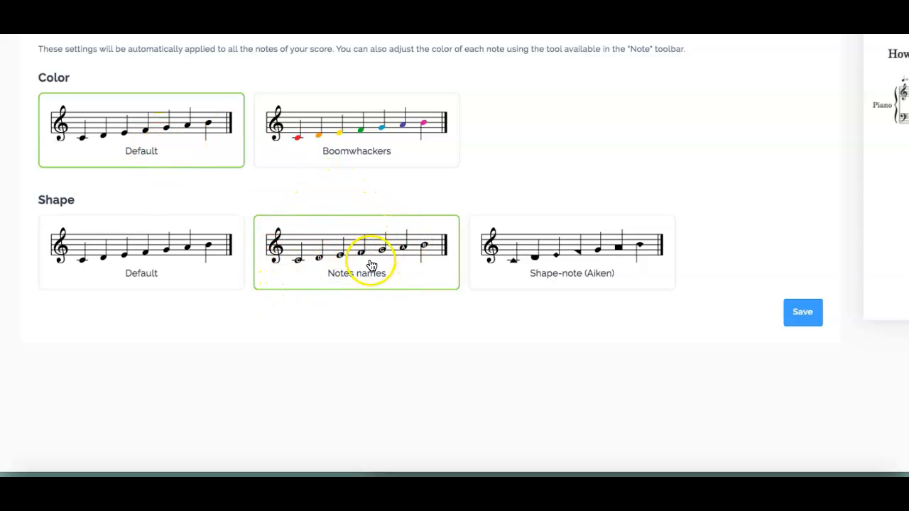
{"action": "left_click", "coordinate": [803, 313]}
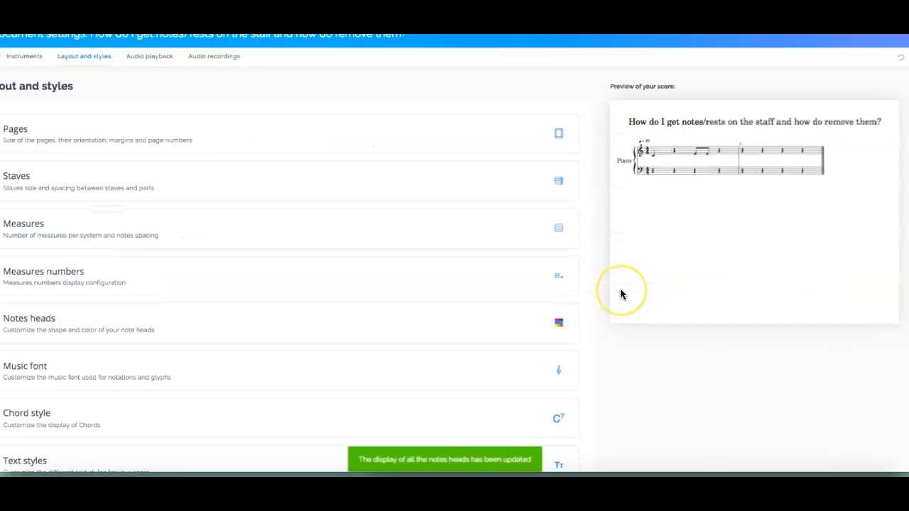
{"action": "scroll", "coordinate": [513, 306], "scroll_direction": "down", "scroll_amount": 1}
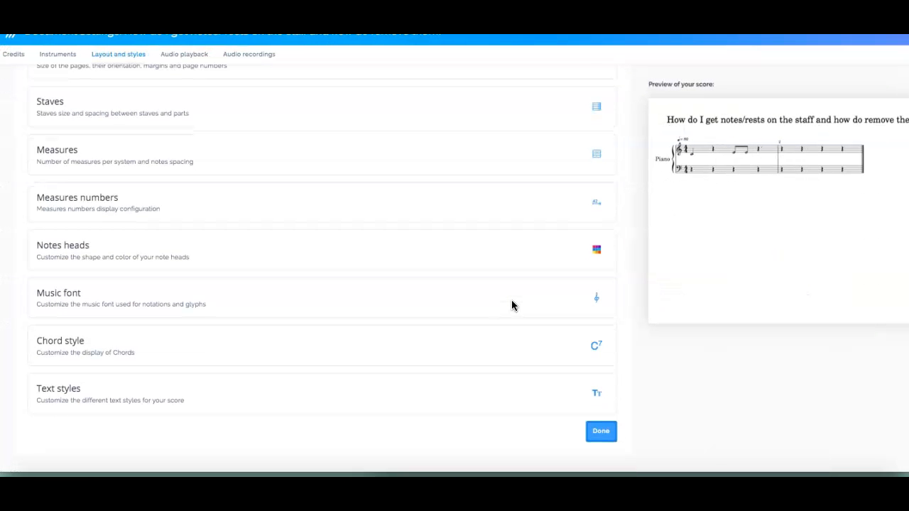
{"action": "left_click", "coordinate": [601, 440]}
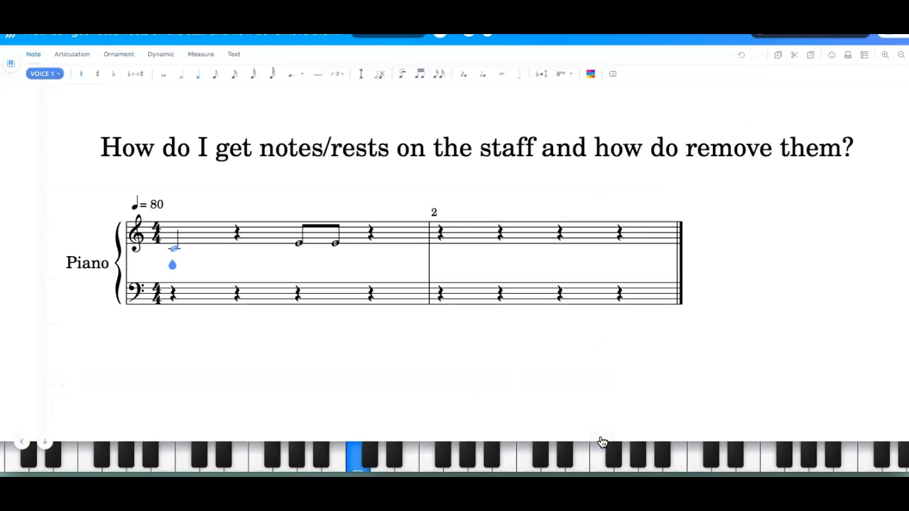